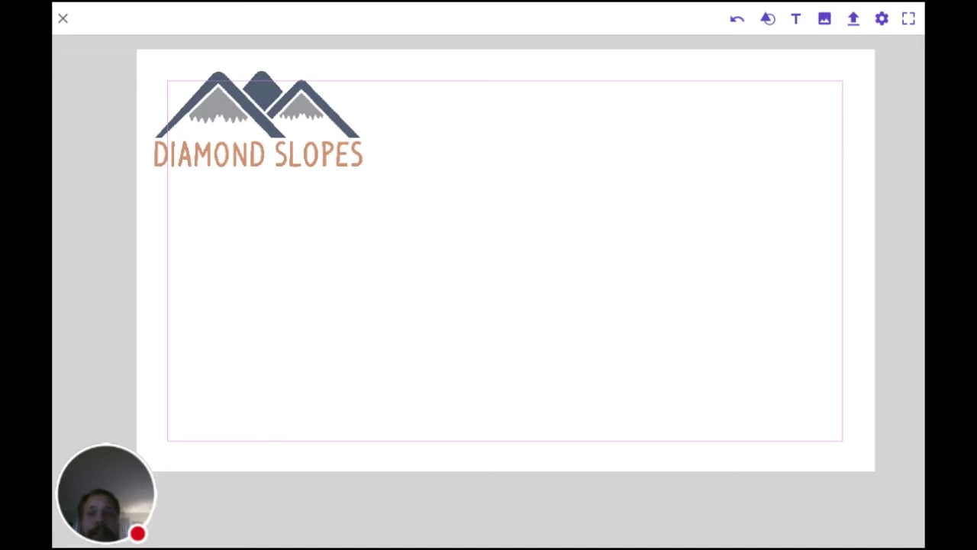
- Fit the Diamond Slopes logo into the top-left margin corner
{"action": "left_click", "coordinate": [220, 135]}
{"action": "mouse_move", "coordinate": [219, 135]}
{"action": "left_mouse_down"}
{"action": "mouse_move", "coordinate": [235, 159]}
{"action": "mouse_move", "coordinate": [253, 155]}
{"action": "mouse_move", "coordinate": [232, 144]}
{"action": "left_mouse_up"}
{"action": "left_click", "coordinate": [232, 144]}
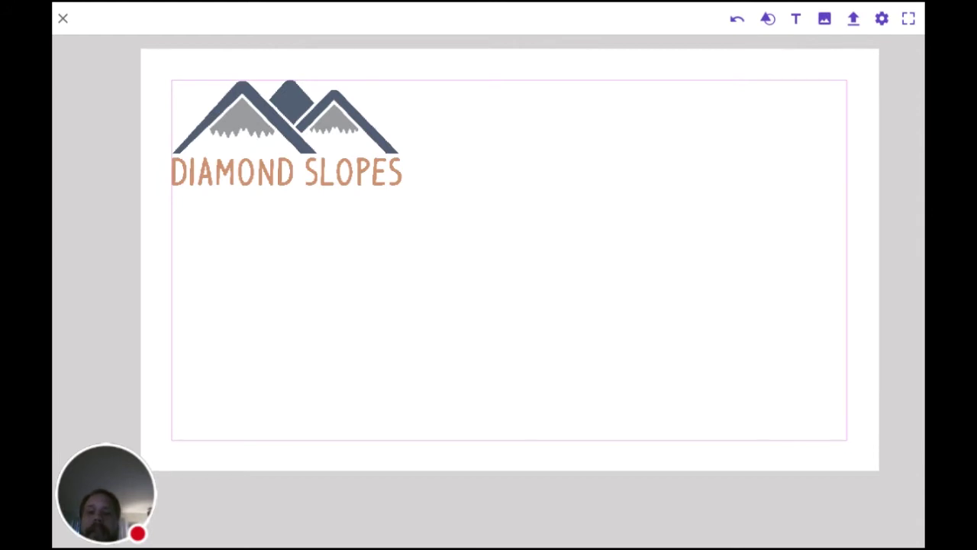
- Sketch a box with text lines to the logo's right, creating a placeholder text block
{"action": "mouse_move", "coordinate": [514, 238]}
{"action": "left_mouse_down"}
{"action": "mouse_move", "coordinate": [522, 363]}
{"action": "mouse_move", "coordinate": [518, 232]}
{"action": "mouse_move", "coordinate": [753, 244]}
{"action": "left_mouse_up"}
{"action": "mouse_move", "coordinate": [511, 380]}
{"action": "left_mouse_down"}
{"action": "mouse_move", "coordinate": [708, 340]}
{"action": "mouse_move", "coordinate": [782, 342]}
{"action": "left_mouse_up"}
{"action": "left_click_drag", "start_coordinate": [746, 244], "coordinate": [748, 352]}
{"action": "left_click_drag", "start_coordinate": [556, 302], "coordinate": [735, 299]}
{"action": "left_click_drag", "start_coordinate": [575, 274], "coordinate": [712, 271]}
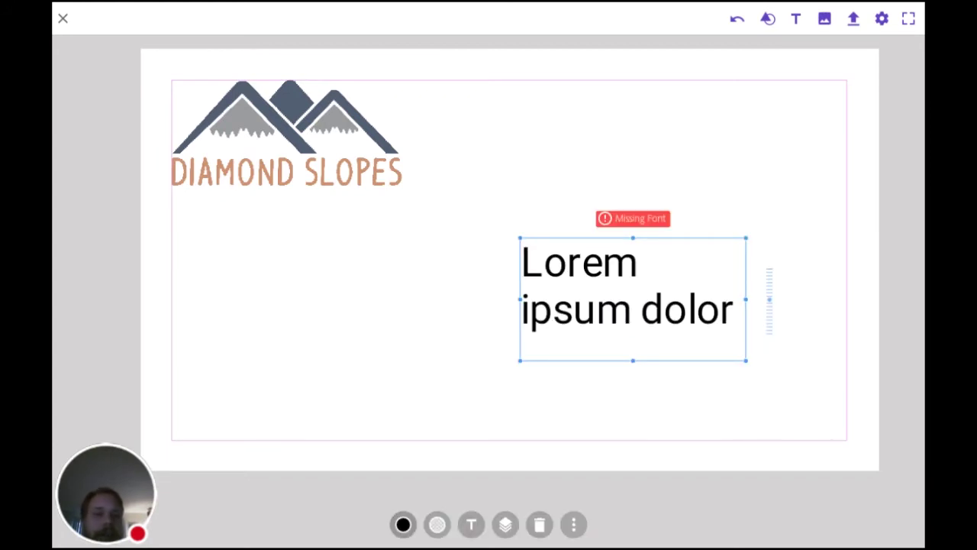
- Move the placeholder text under the logo, size it to 8 pt, and span it margin to margin
{"action": "left_click_drag", "start_coordinate": [632, 299], "coordinate": [287, 259]}
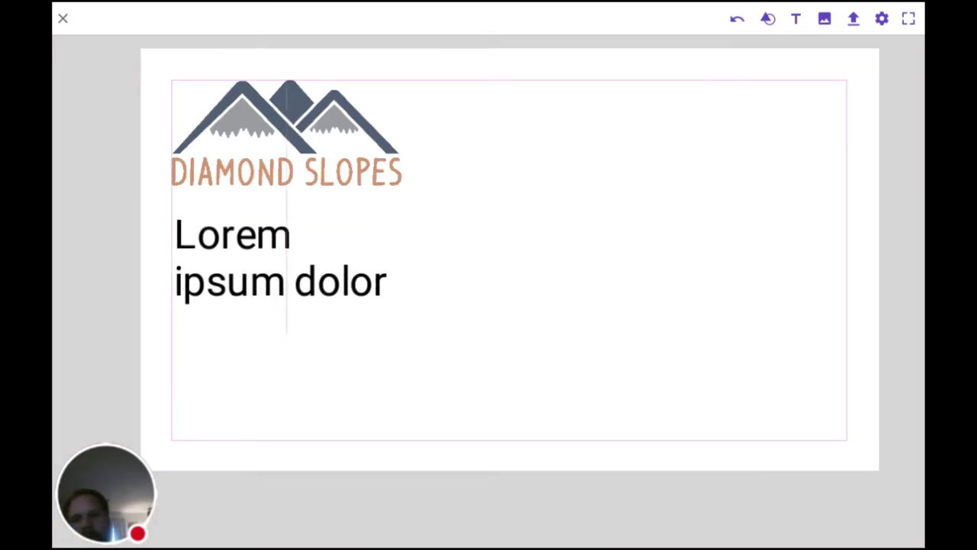
{"action": "left_click_drag", "start_coordinate": [422, 260], "coordinate": [423, 296]}
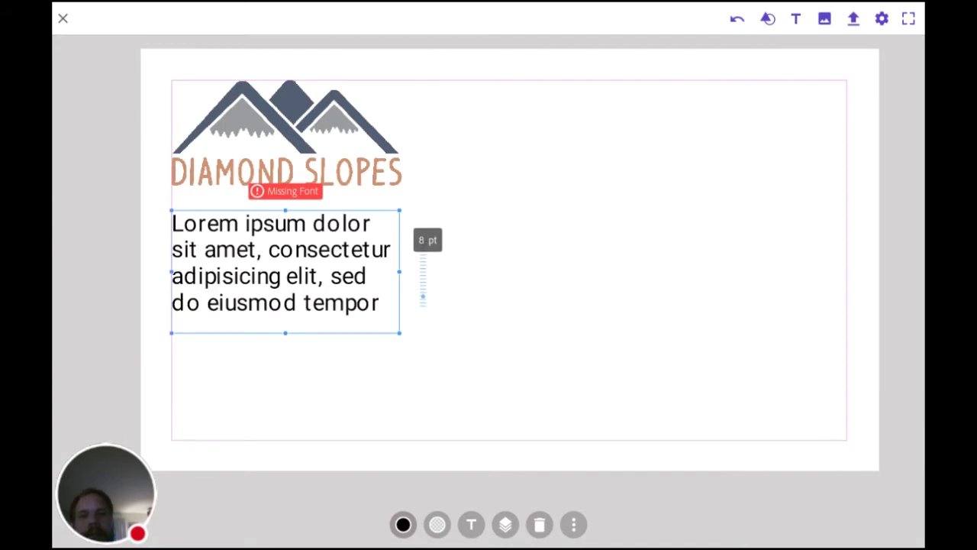
{"action": "left_click_drag", "start_coordinate": [399, 271], "coordinate": [847, 271]}
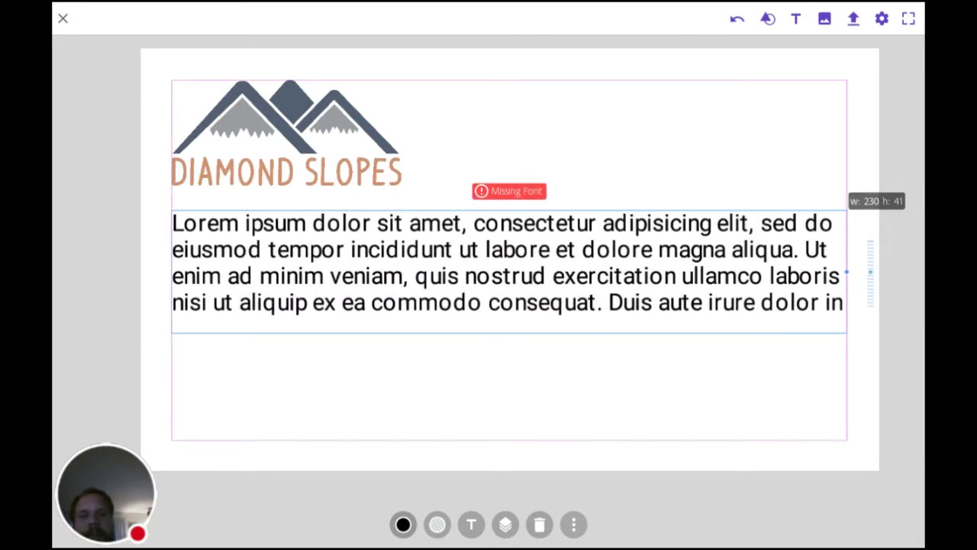
{"action": "left_click", "coordinate": [471, 524]}
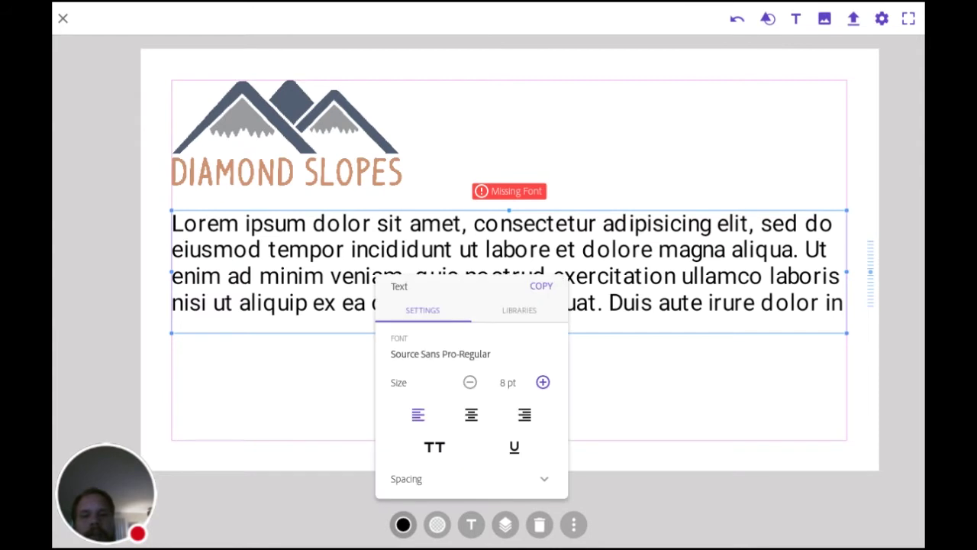
{"action": "left_click_drag", "start_coordinate": [867, 232], "coordinate": [846, 231]}
{"action": "left_click_drag", "start_coordinate": [151, 231], "coordinate": [171, 231]}
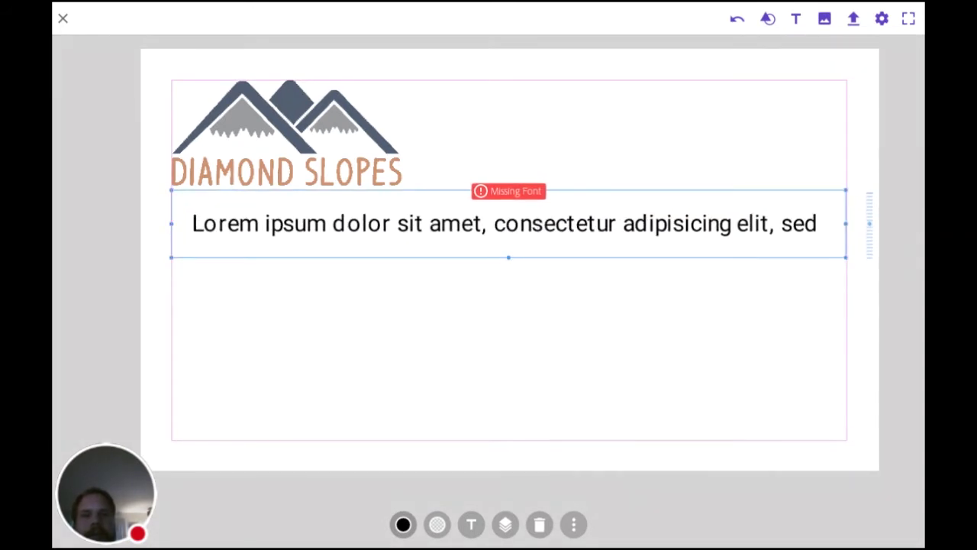
{"action": "left_click", "coordinate": [193, 223]}
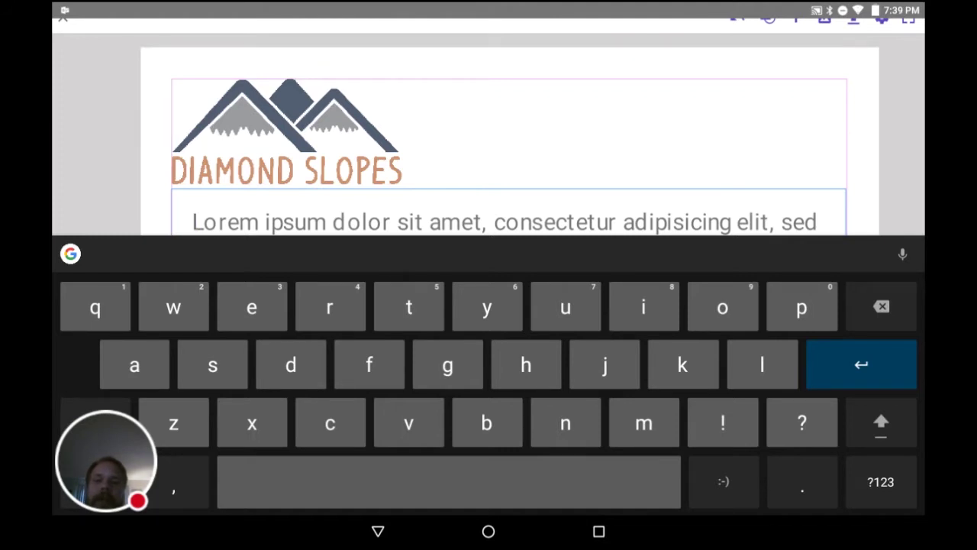
- Type 'firstlastname' into the text box under the logo and reselect the box
{"action": "type", "text": "frist"}
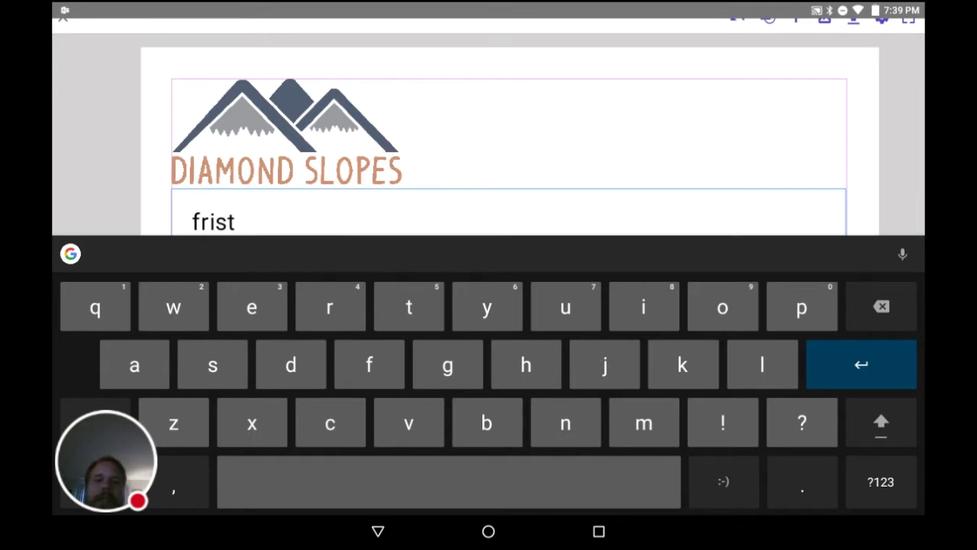
{"action": "key", "text": "BackSpace"}
{"action": "key", "text": "BackSpace"}
{"action": "key", "text": "BackSpace"}
{"action": "key", "text": "BackSpace"}
{"action": "type", "text": "irstlastname"}
{"action": "left_click", "coordinate": [378, 530]}
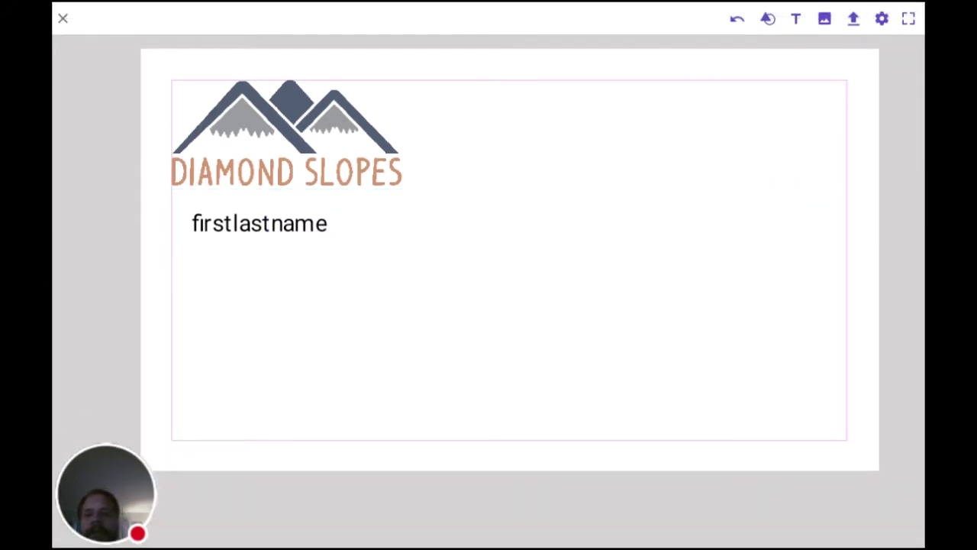
{"action": "left_click", "coordinate": [259, 223]}
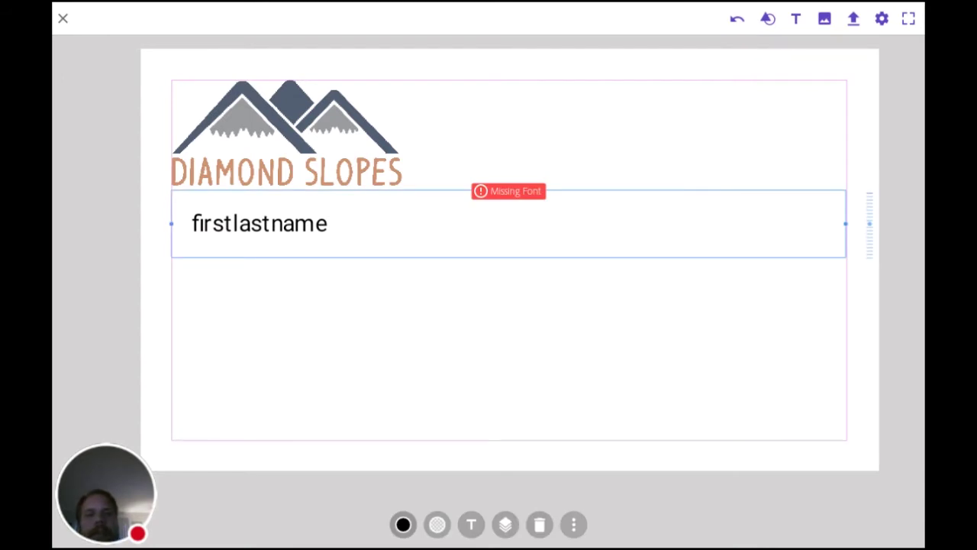
{"action": "left_click", "coordinate": [573, 524]}
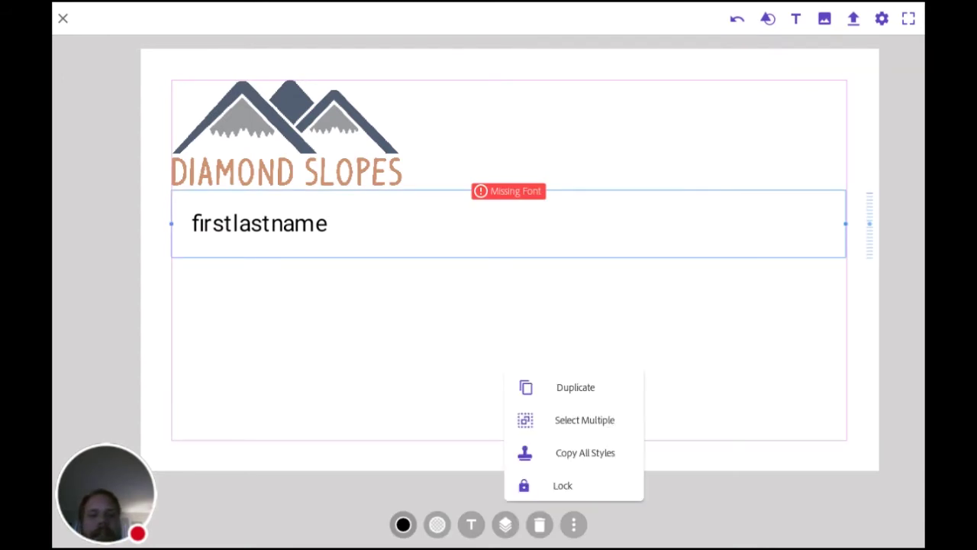
- Duplicate the firstlastname box and stack the copy directly beneath the original
{"action": "left_click", "coordinate": [576, 387]}
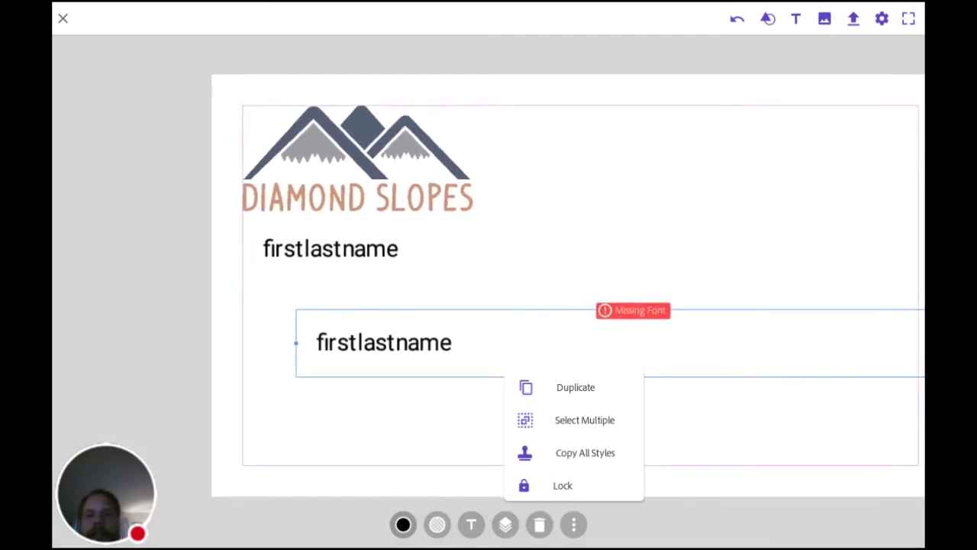
{"action": "left_click", "coordinate": [320, 243]}
{"action": "left_click_drag", "start_coordinate": [321, 243], "coordinate": [322, 265]}
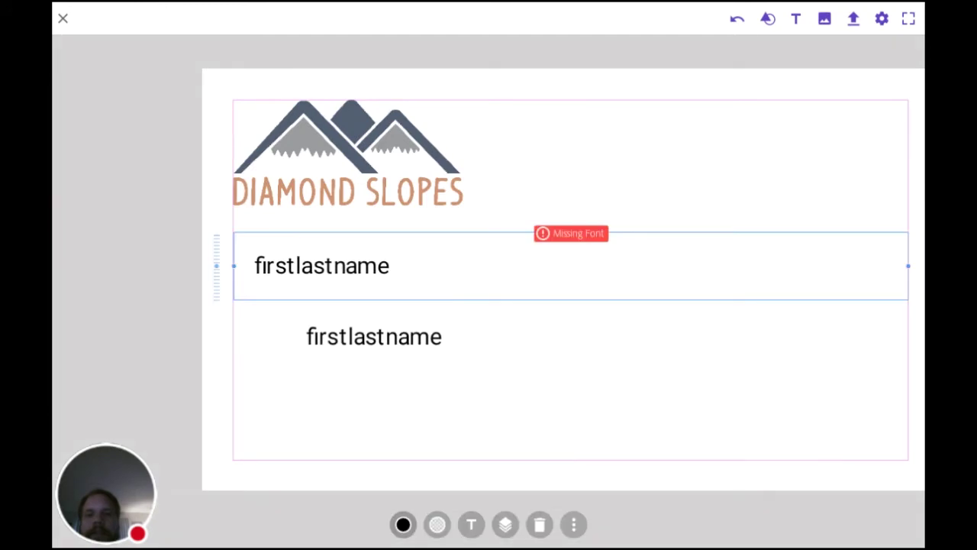
{"action": "left_click", "coordinate": [374, 336]}
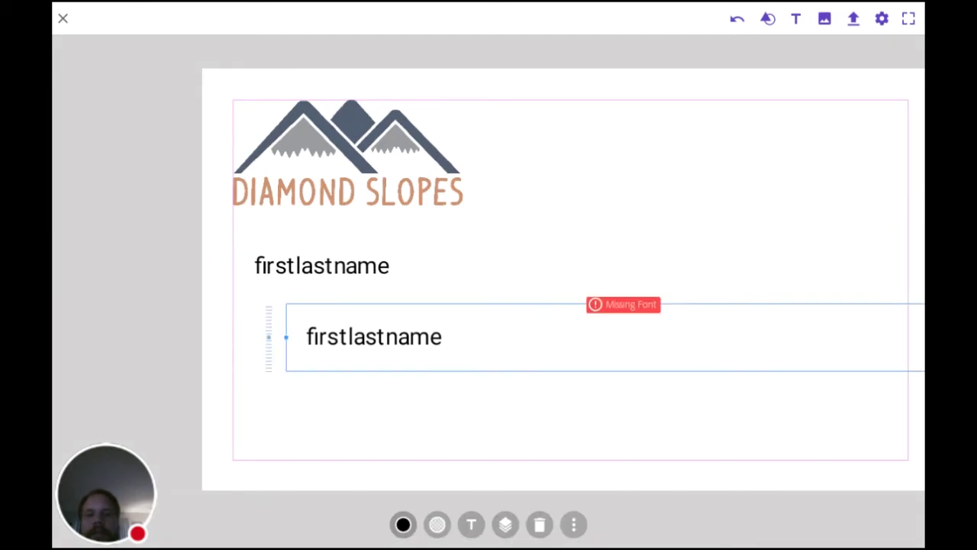
{"action": "left_click_drag", "start_coordinate": [374, 336], "coordinate": [323, 297]}
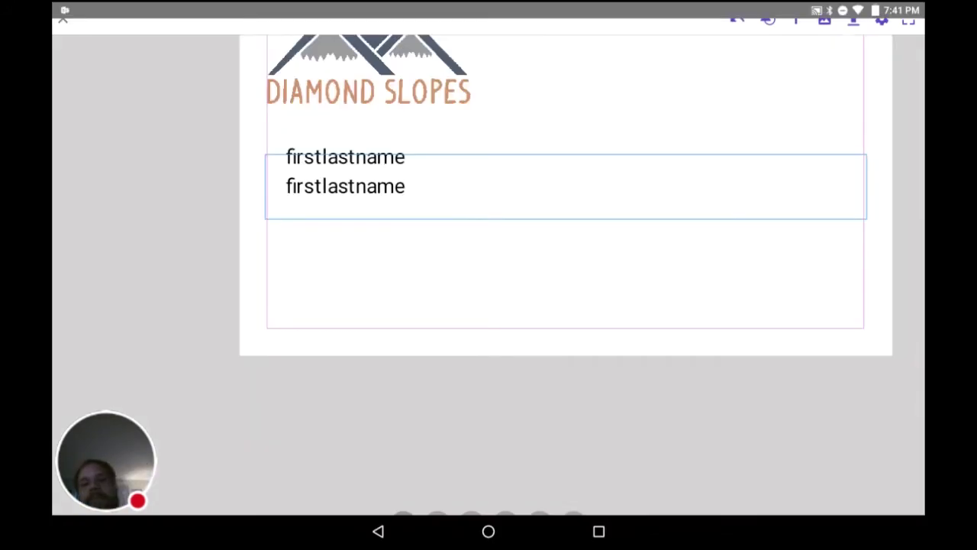
- Replace the copy's text with 'position'
{"action": "left_click", "coordinate": [317, 190]}
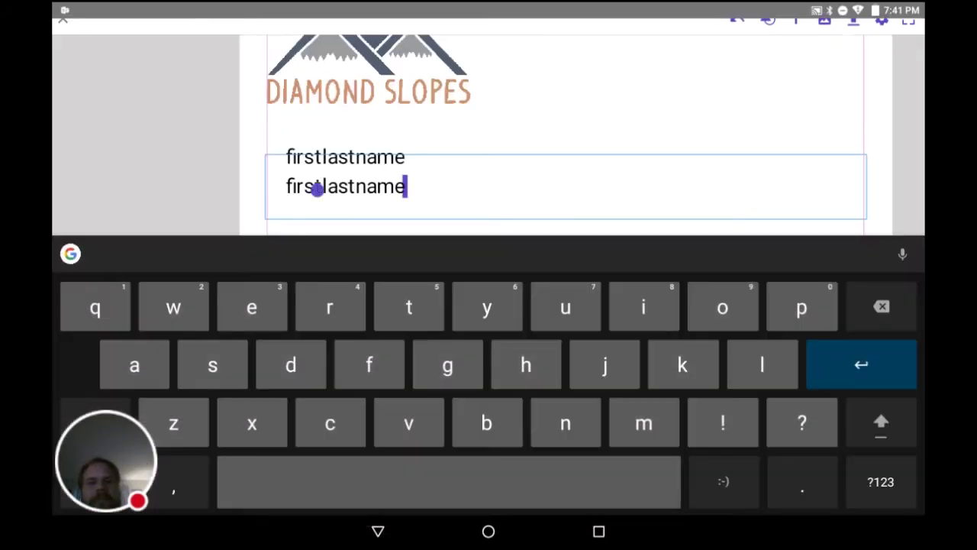
{"action": "key", "text": "BackSpace"}
{"action": "key", "text": "BackSpace"}
{"action": "key", "text": "BackSpace"}
{"action": "key", "text": "BackSpace"}
{"action": "key", "text": "BackSpace"}
{"action": "key", "text": "BackSpace"}
{"action": "key", "text": "BackSpace"}
{"action": "key", "text": "BackSpace"}
{"action": "key", "text": "BackSpace"}
{"action": "key", "text": "BackSpace"}
{"action": "key", "text": "BackSpace"}
{"action": "key", "text": "BackSpace"}
{"action": "key", "text": "BackSpace"}
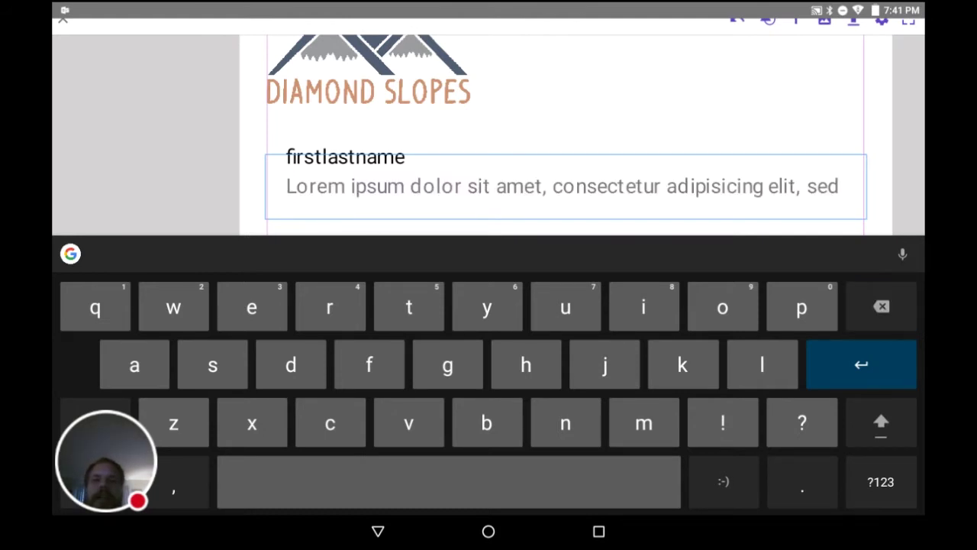
{"action": "left_click", "coordinate": [722, 307]}
{"action": "type", "text": "position"}
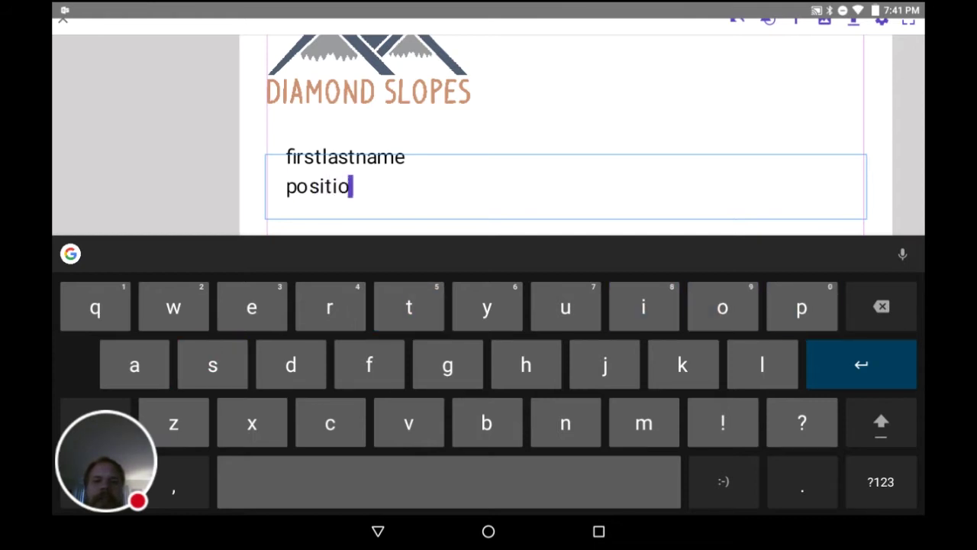
{"action": "left_click", "coordinate": [377, 530]}
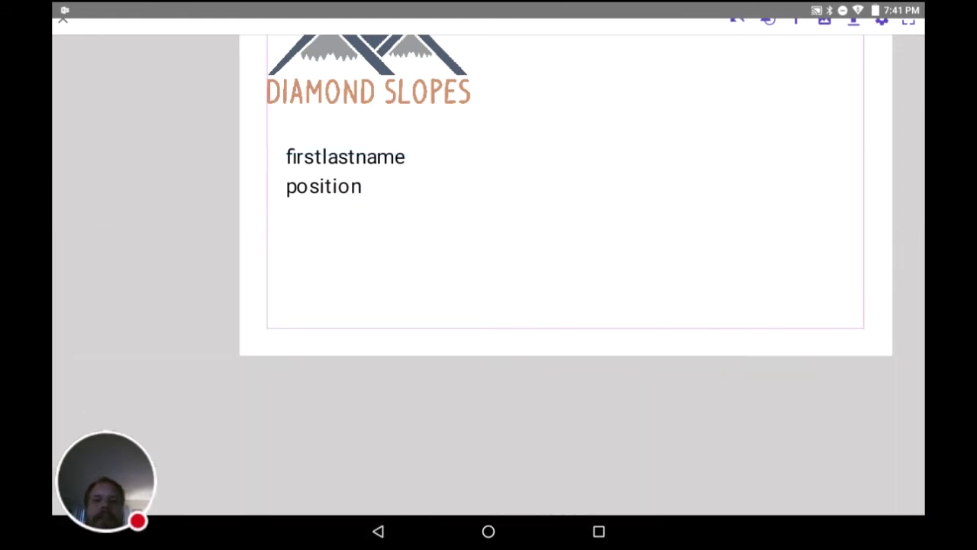
{"action": "left_click_drag", "start_coordinate": [638, 325], "coordinate": [641, 394]}
- Fit the card on the canvas and bring up the Share options
{"action": "left_click_drag", "start_coordinate": [872, 261], "coordinate": [824, 285]}
{"action": "scroll", "coordinate": [537, 309], "scroll_direction": "down", "scroll_amount": 5}
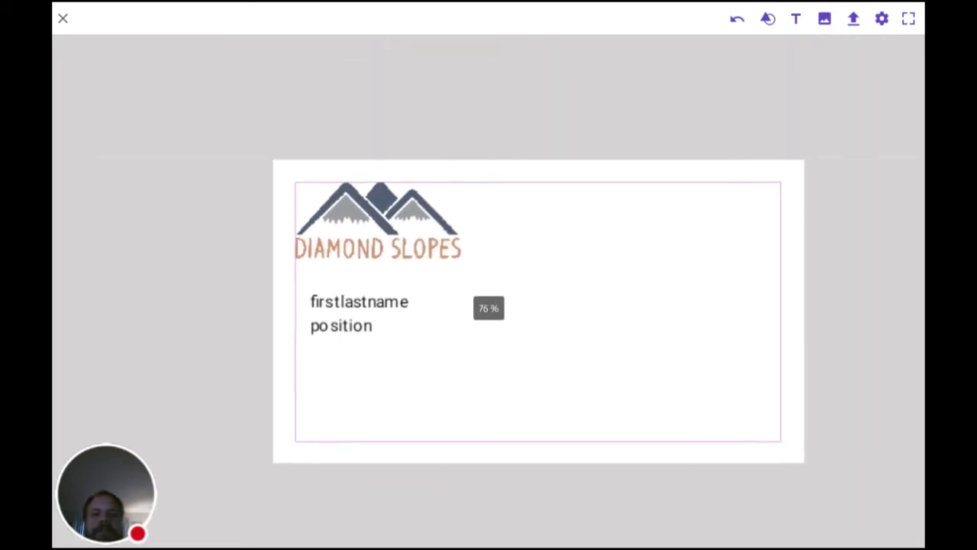
{"action": "scroll", "coordinate": [537, 299], "scroll_direction": "up", "scroll_amount": 2}
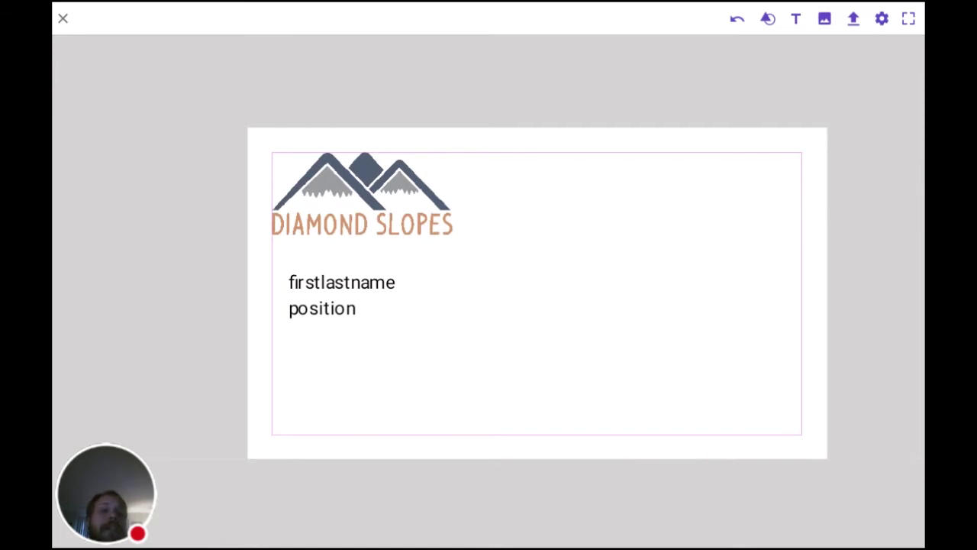
{"action": "left_click", "coordinate": [853, 19]}
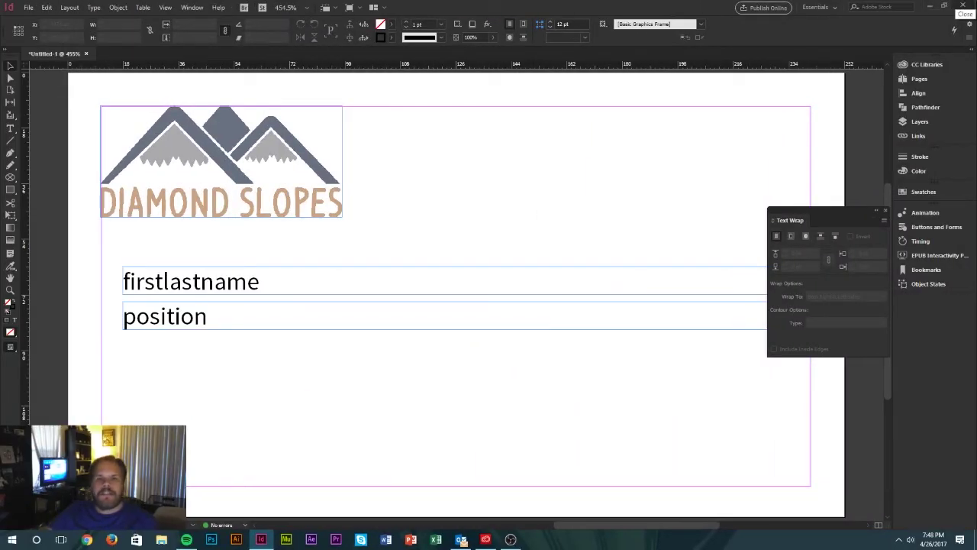
- Zoom to the card, collapse the Text Wrap panel, and restore the logo frame's height
{"action": "key", "text": "ctrl+minus"}
{"action": "key", "text": "ctrl+minus"}
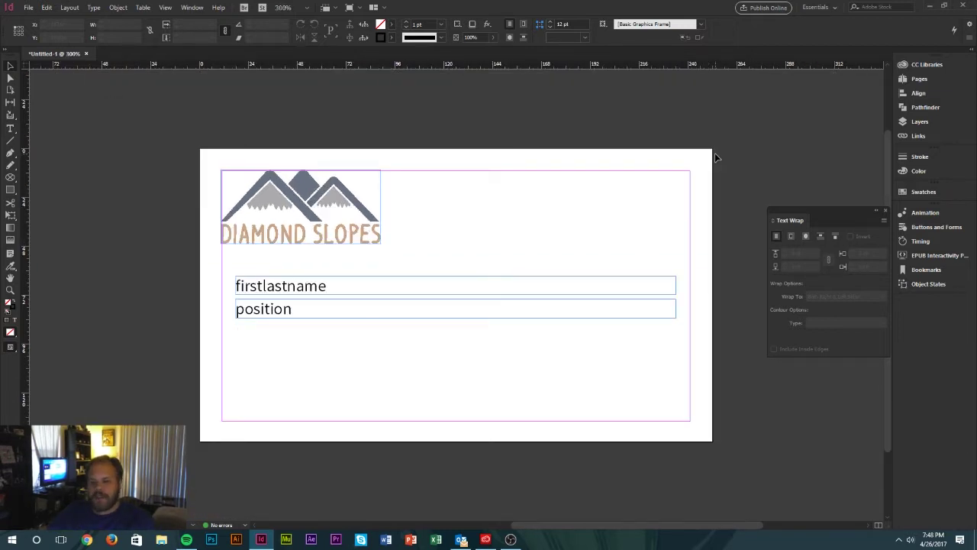
{"action": "key", "text": "ctrl+equal"}
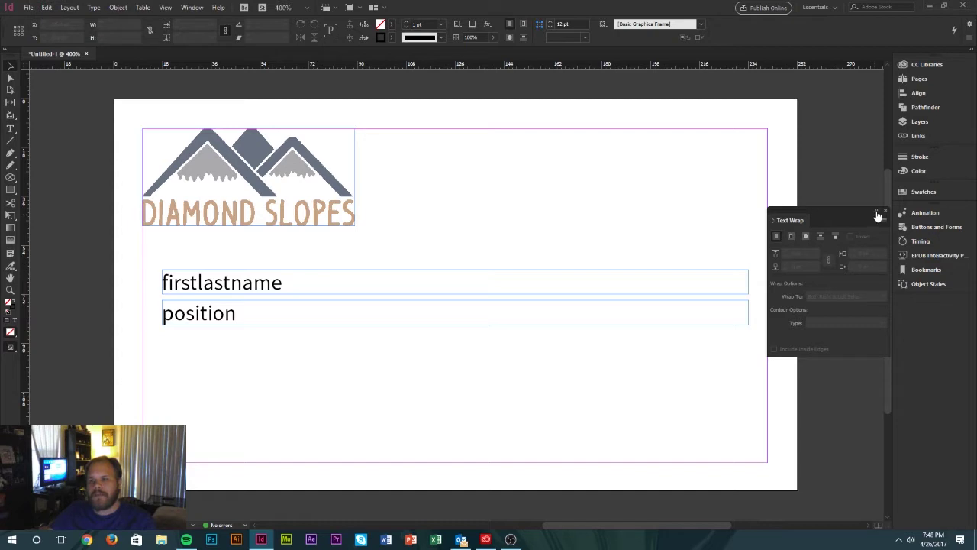
{"action": "left_click", "coordinate": [877, 214]}
{"action": "left_click", "coordinate": [252, 132]}
{"action": "left_click_drag", "start_coordinate": [246, 127], "coordinate": [248, 128]}
{"action": "left_click_drag", "start_coordinate": [246, 176], "coordinate": [248, 177]}
{"action": "left_click", "coordinate": [606, 246]}
{"action": "left_click_drag", "start_coordinate": [798, 211], "coordinate": [811, 214]}
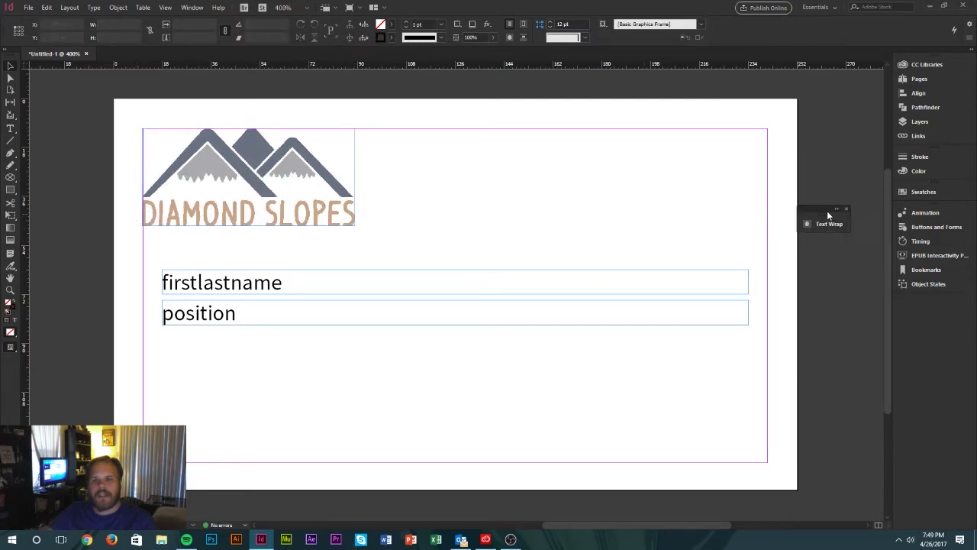
- Move both text frames left to the logo's edge and widen them to the right margin
{"action": "left_click_drag", "start_coordinate": [685, 235], "coordinate": [568, 328]}
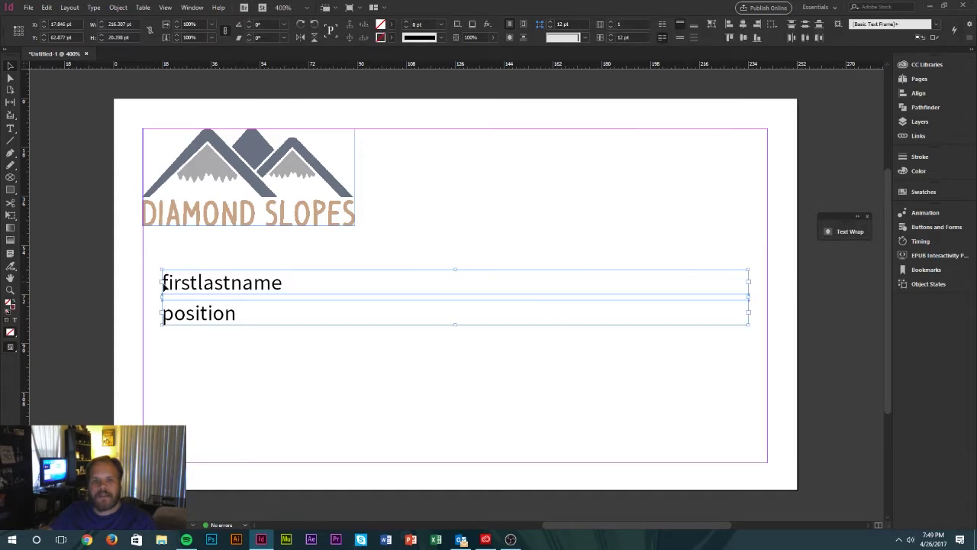
{"action": "left_click_drag", "start_coordinate": [161, 297], "coordinate": [143, 296]}
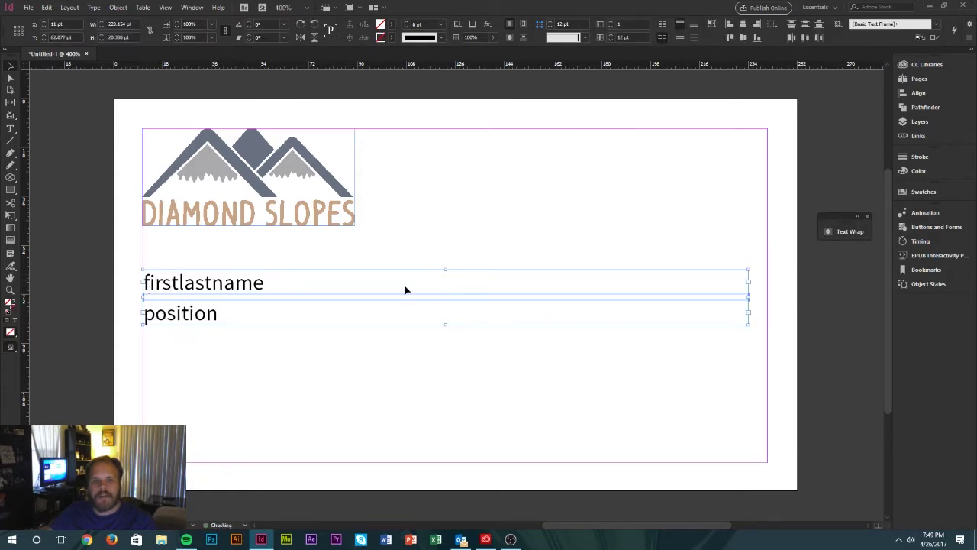
{"action": "left_click_drag", "start_coordinate": [748, 297], "coordinate": [767, 298]}
{"action": "left_click", "coordinate": [449, 244]}
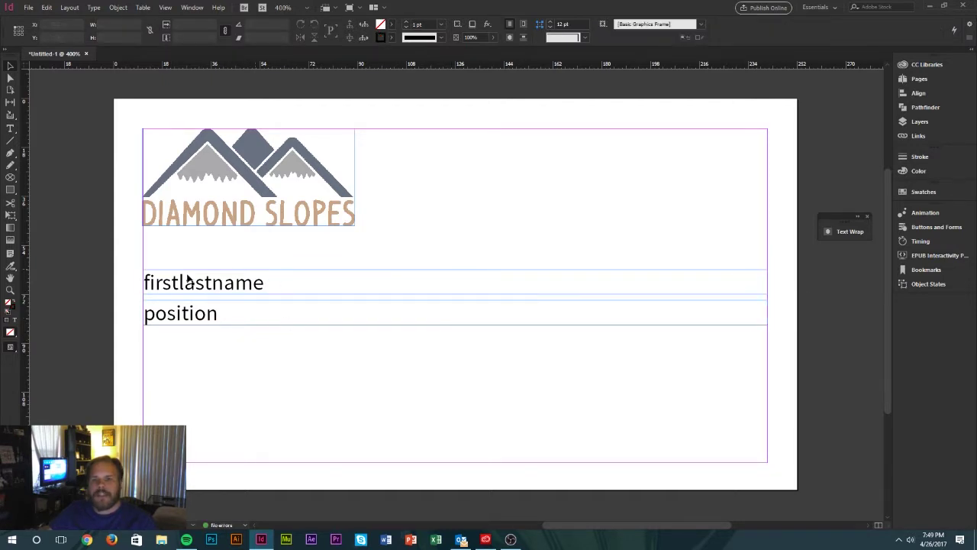
- Apply the 'ventura edding' library character style to the position and firstlastname frames
{"action": "left_click", "coordinate": [925, 67]}
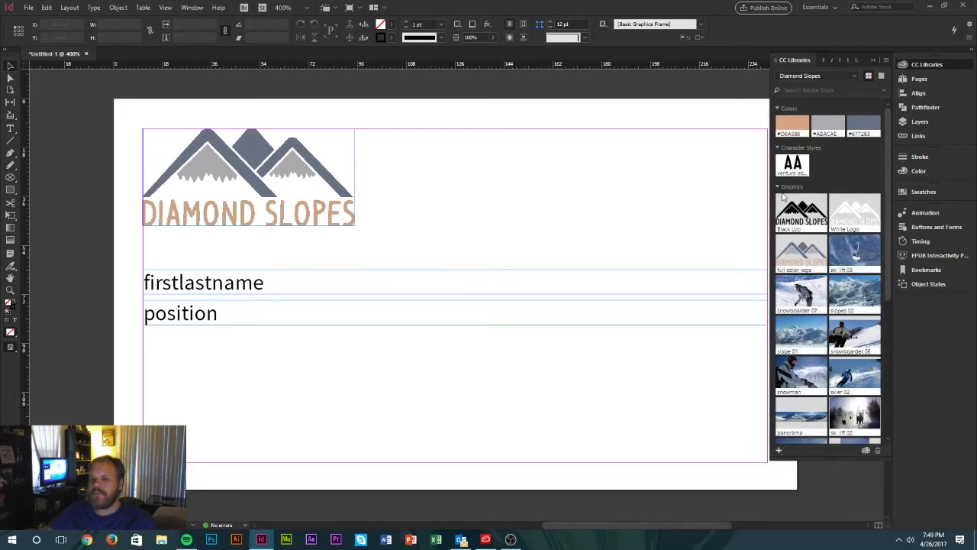
{"action": "left_click", "coordinate": [222, 317]}
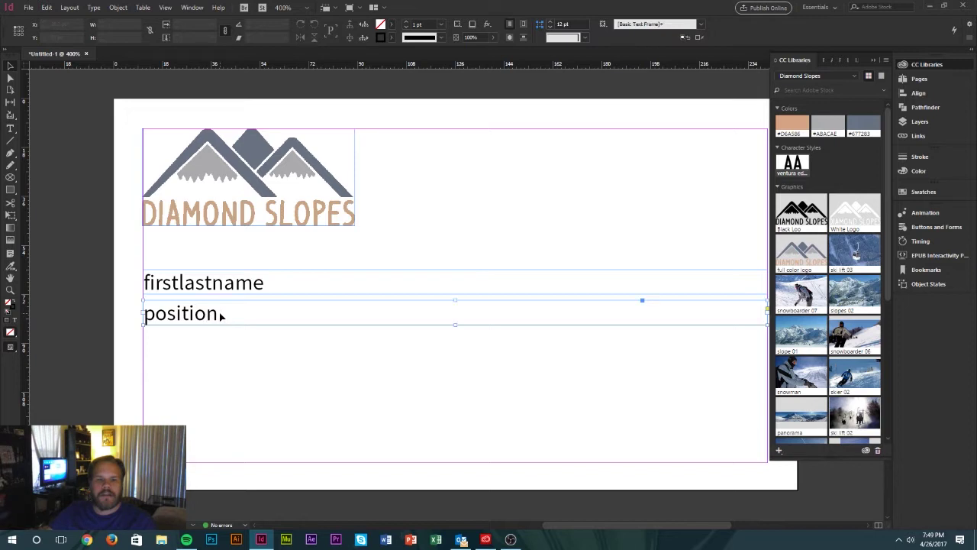
{"action": "left_click", "coordinate": [792, 163]}
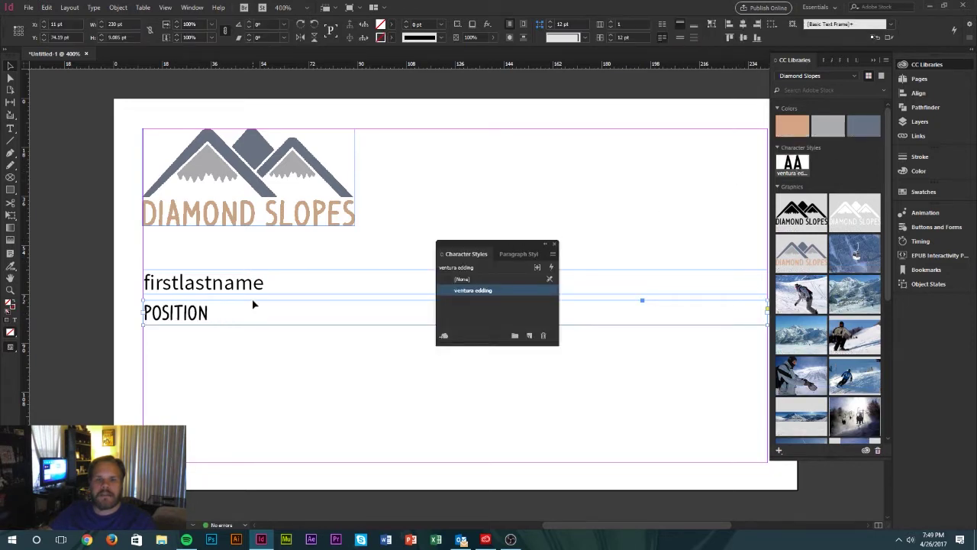
{"action": "left_click", "coordinate": [283, 283]}
{"action": "left_click", "coordinate": [791, 164]}
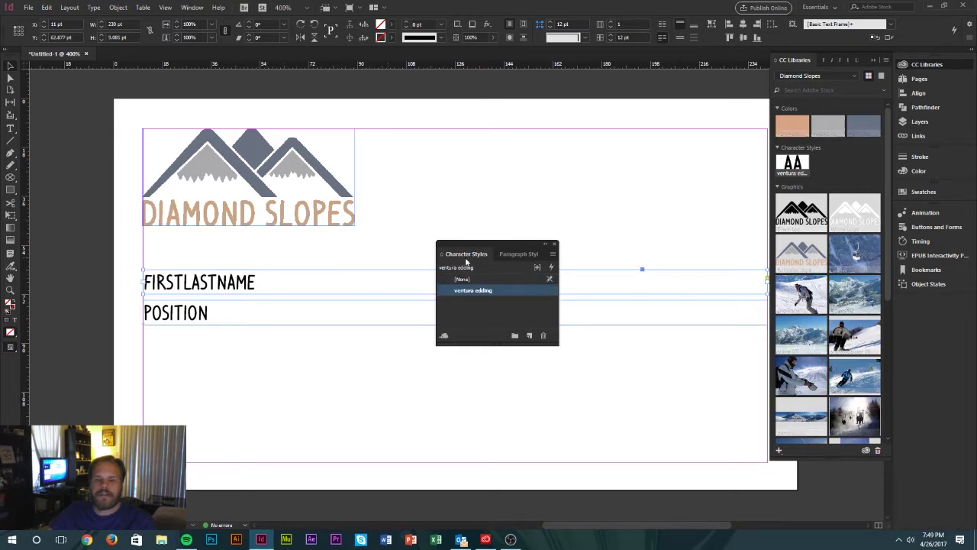
{"action": "left_click", "coordinate": [552, 254]}
{"action": "left_click", "coordinate": [545, 244]}
{"action": "left_click_drag", "start_coordinate": [488, 253], "coordinate": [92, 481]}
{"action": "left_click", "coordinate": [667, 295]}
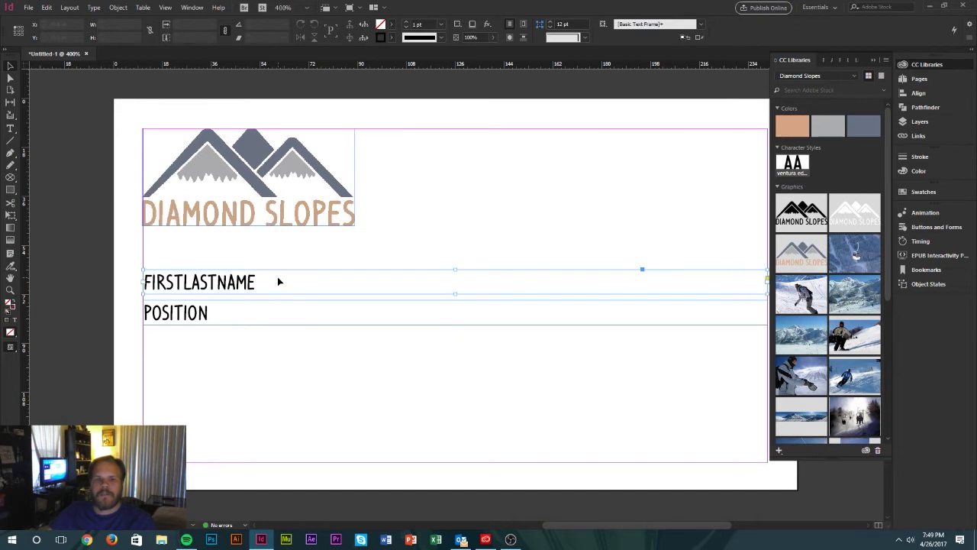
- Colour FIRSTLASTNAME #677283 and POSITION #D6A586 using the library swatches
{"action": "double_click", "coordinate": [257, 283]}
{"action": "left_click_drag", "start_coordinate": [257, 283], "coordinate": [137, 280]}
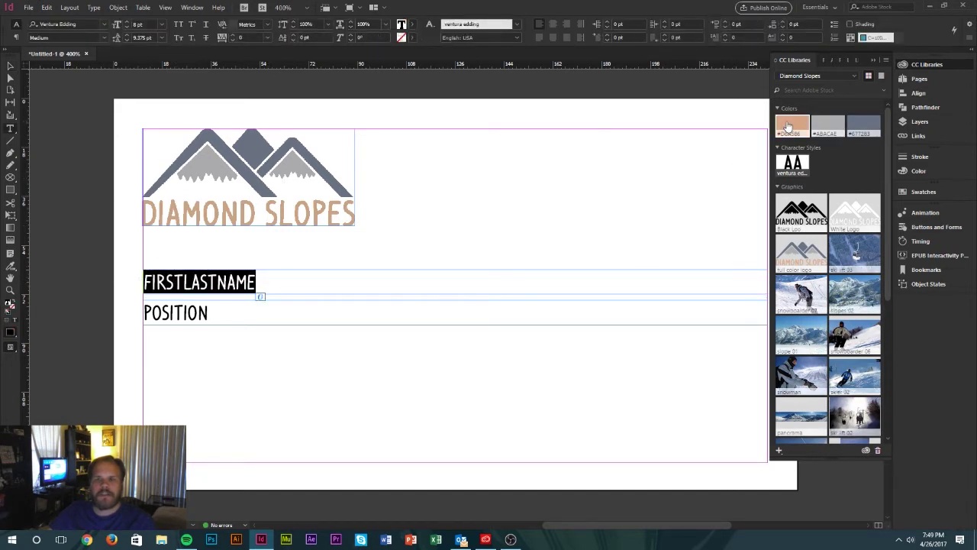
{"action": "left_click", "coordinate": [864, 129]}
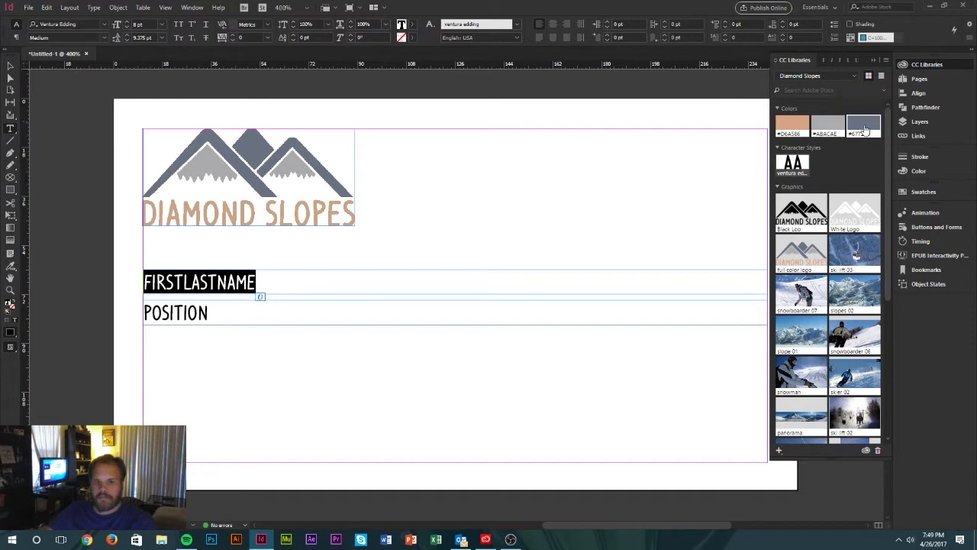
{"action": "left_click_drag", "start_coordinate": [222, 313], "coordinate": [97, 317]}
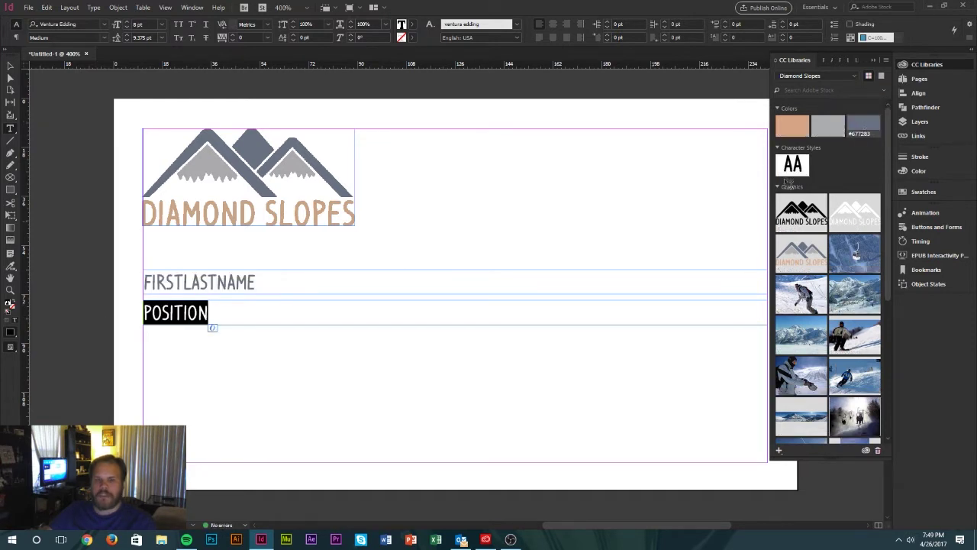
{"action": "left_click", "coordinate": [792, 126]}
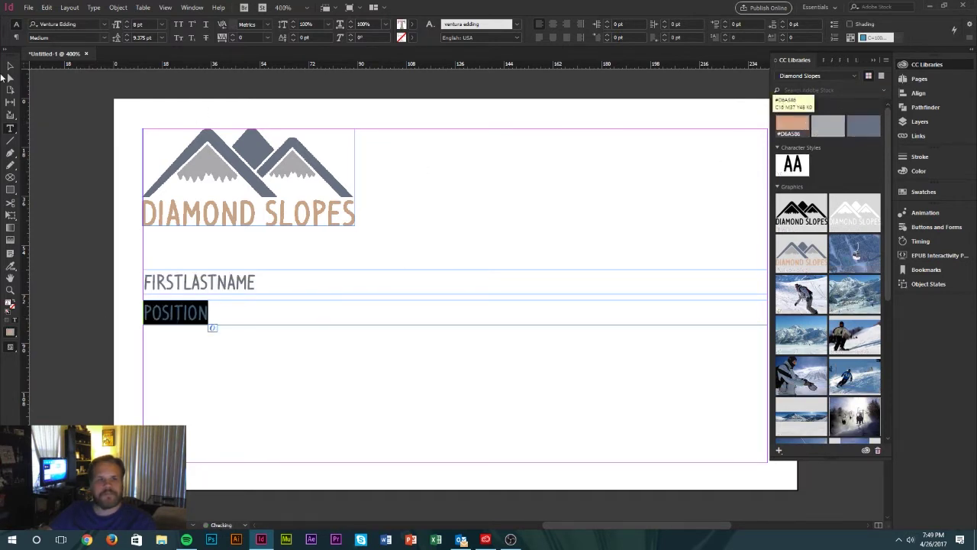
{"action": "key", "text": "Escape"}
{"action": "left_click", "coordinate": [261, 368]}
{"action": "left_click_drag", "start_coordinate": [261, 369], "coordinate": [155, 255]}
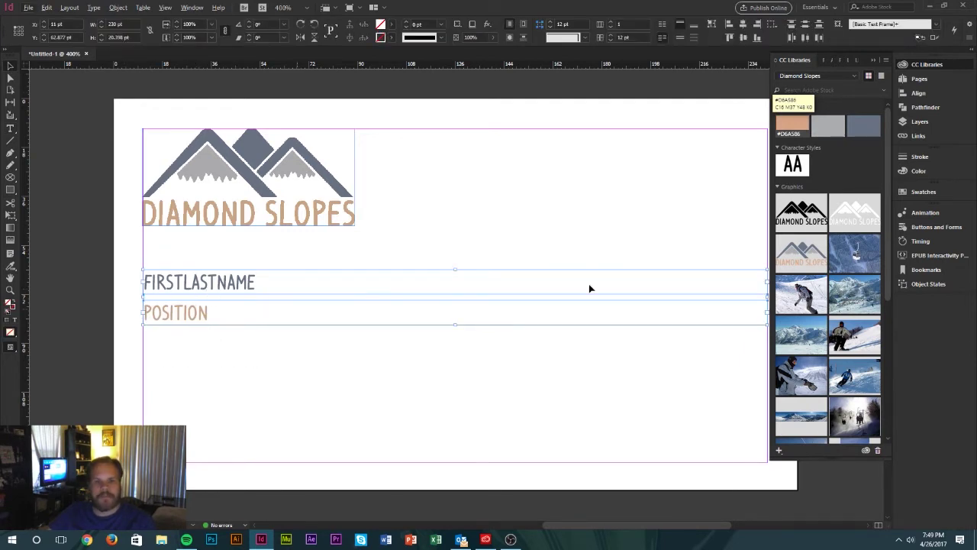
{"action": "left_click", "coordinate": [873, 61]}
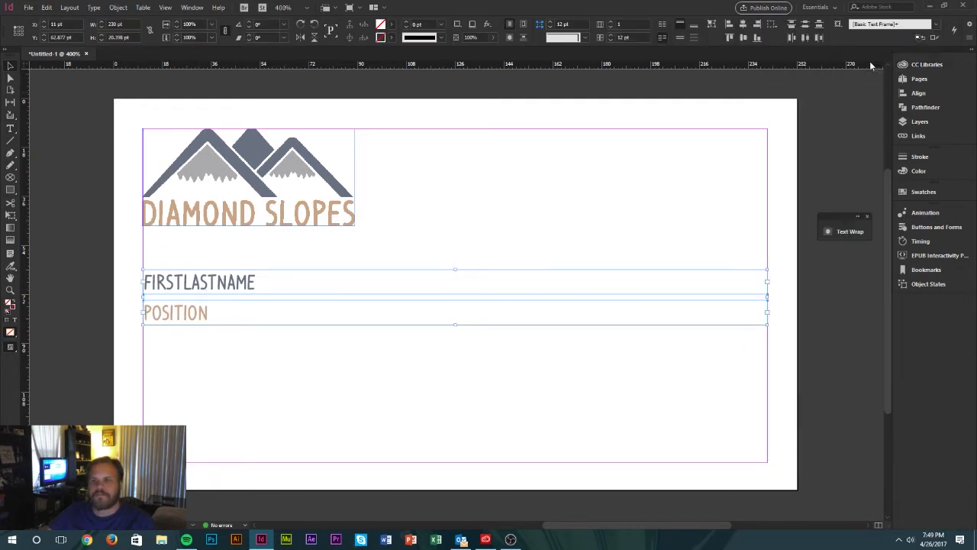
- Draw a large text frame below the name block
{"action": "left_click", "coordinate": [10, 129]}
{"action": "left_click_drag", "start_coordinate": [145, 353], "coordinate": [769, 442]}
{"action": "key", "text": "Escape"}
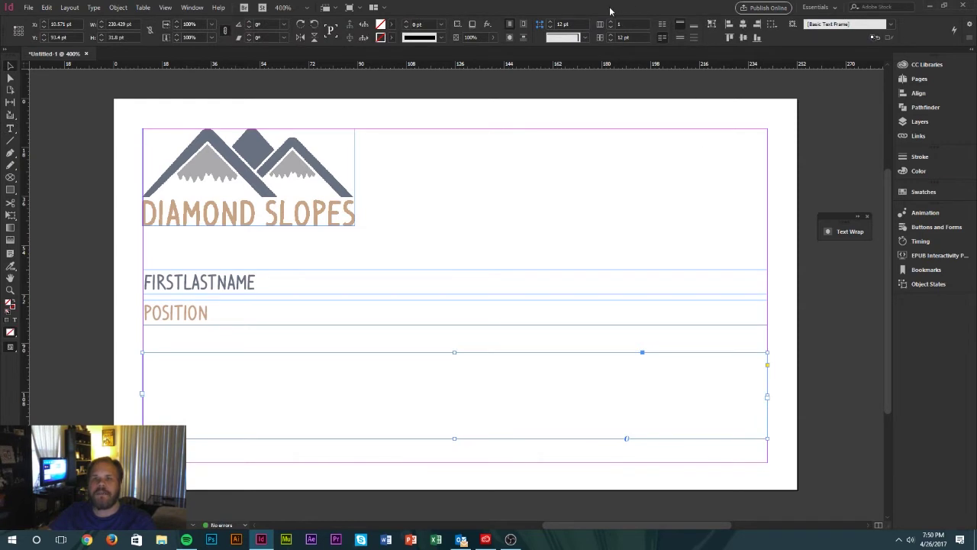
- Set the new frame to 3 columns with a 5 pt gutter, then delete it
{"action": "double_click", "coordinate": [611, 23]}
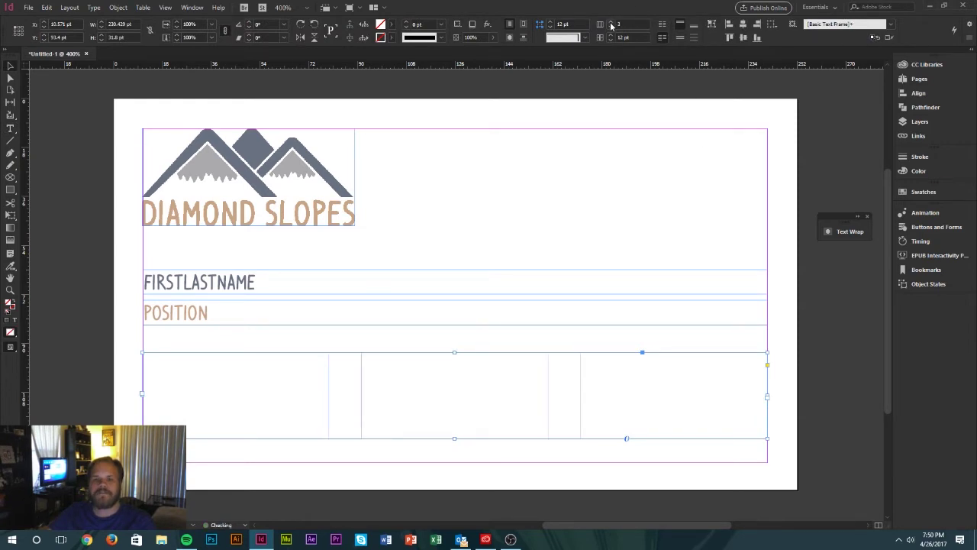
{"action": "left_click", "coordinate": [612, 39]}
{"action": "left_click", "coordinate": [611, 40]}
{"action": "left_click", "coordinate": [611, 40]}
{"action": "left_click", "coordinate": [611, 40]}
{"action": "left_click", "coordinate": [611, 40]}
{"action": "left_click", "coordinate": [610, 42]}
{"action": "left_click", "coordinate": [609, 42]}
{"action": "left_click", "coordinate": [610, 42]}
{"action": "left_click", "coordinate": [610, 42]}
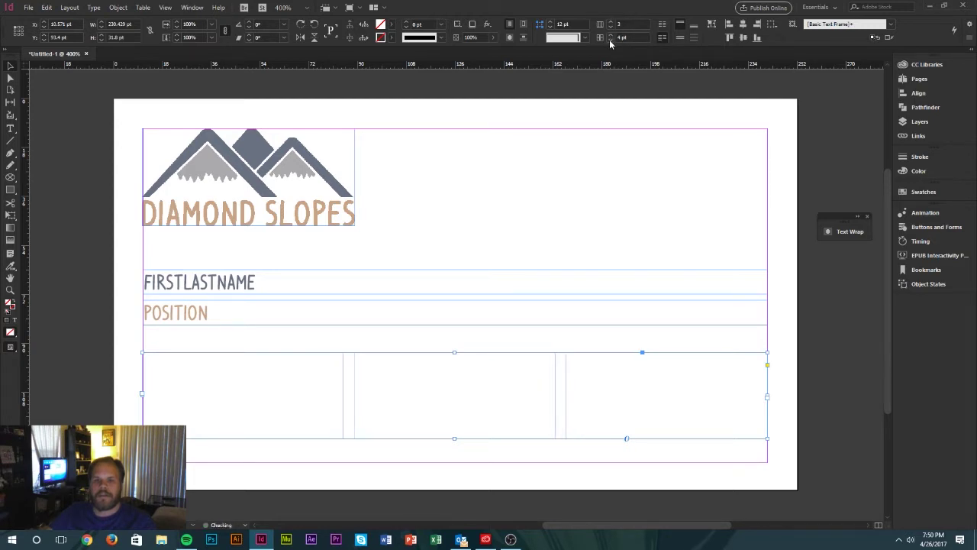
{"action": "left_click", "coordinate": [610, 37]}
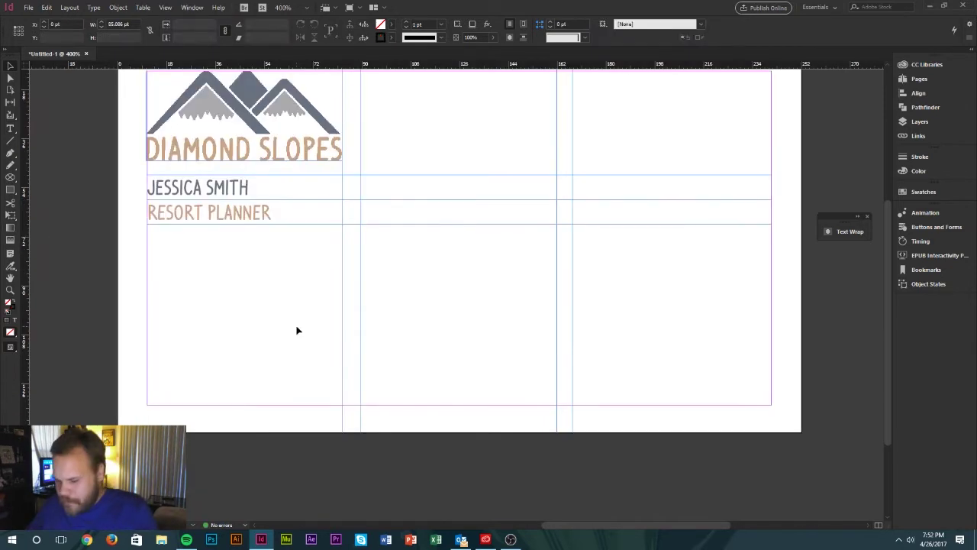
{"action": "key", "text": "Delete"}
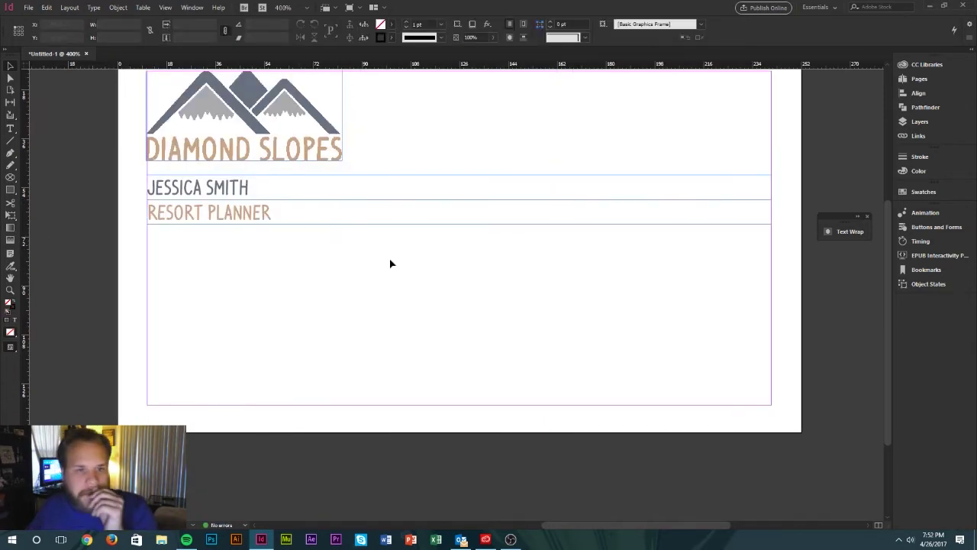
- Draw a text frame below the name and title with 2 columns and a 9 pt gutter
{"action": "left_click", "coordinate": [13, 129]}
{"action": "left_click_drag", "start_coordinate": [147, 274], "coordinate": [768, 371]}
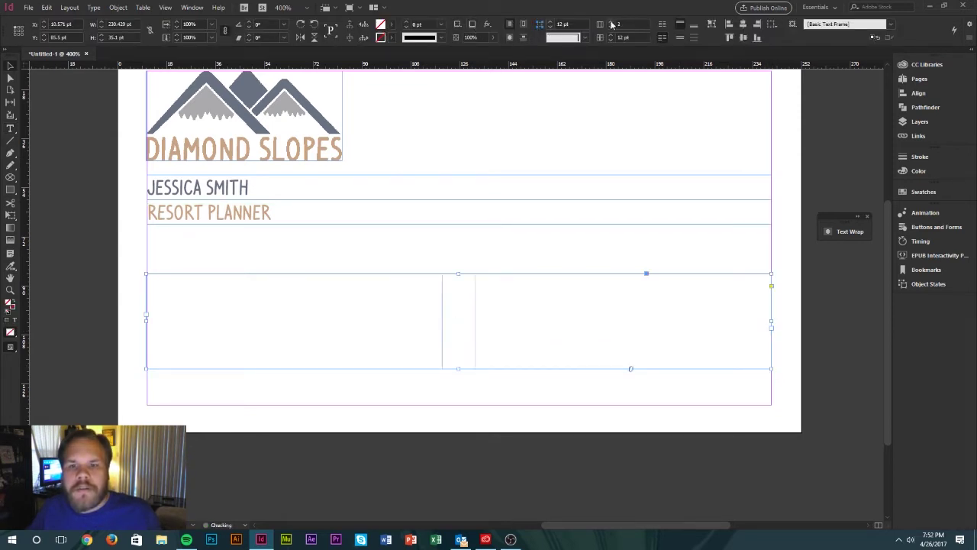
{"action": "left_click", "coordinate": [611, 24]}
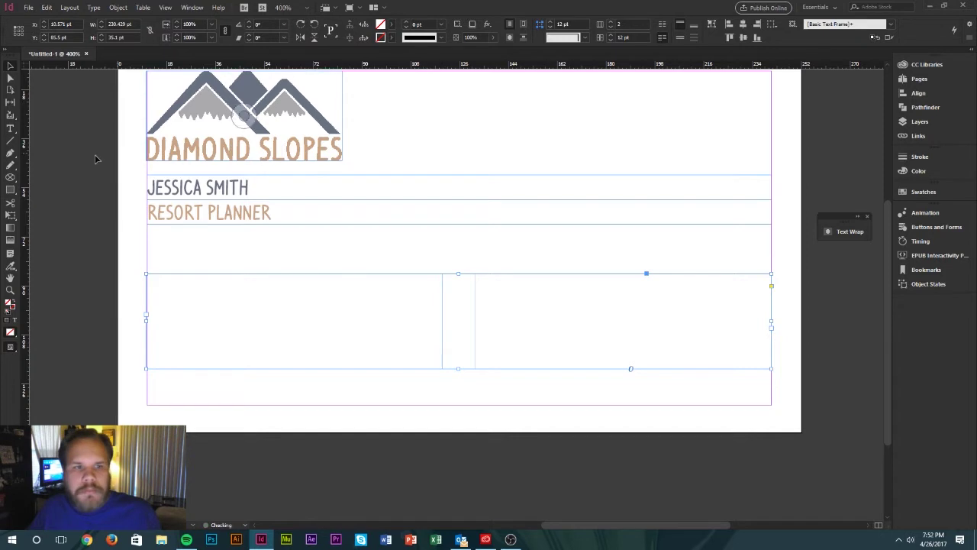
{"action": "left_click", "coordinate": [610, 40]}
{"action": "left_click", "coordinate": [610, 40]}
{"action": "left_click", "coordinate": [611, 40]}
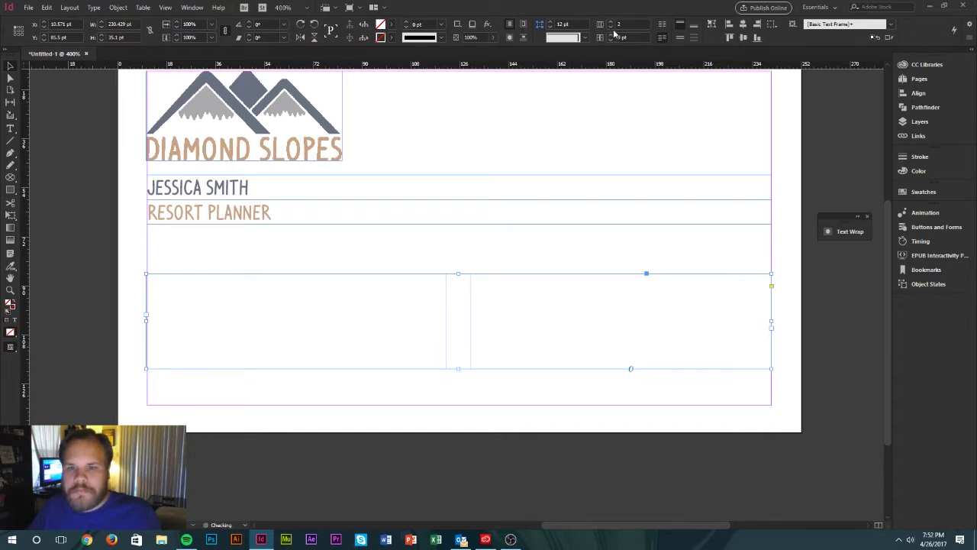
- Add vertical ruler guides at the left and right edges of the gutter
{"action": "left_click_drag", "start_coordinate": [28, 169], "coordinate": [445, 223]}
{"action": "left_click_drag", "start_coordinate": [37, 185], "coordinate": [473, 287]}
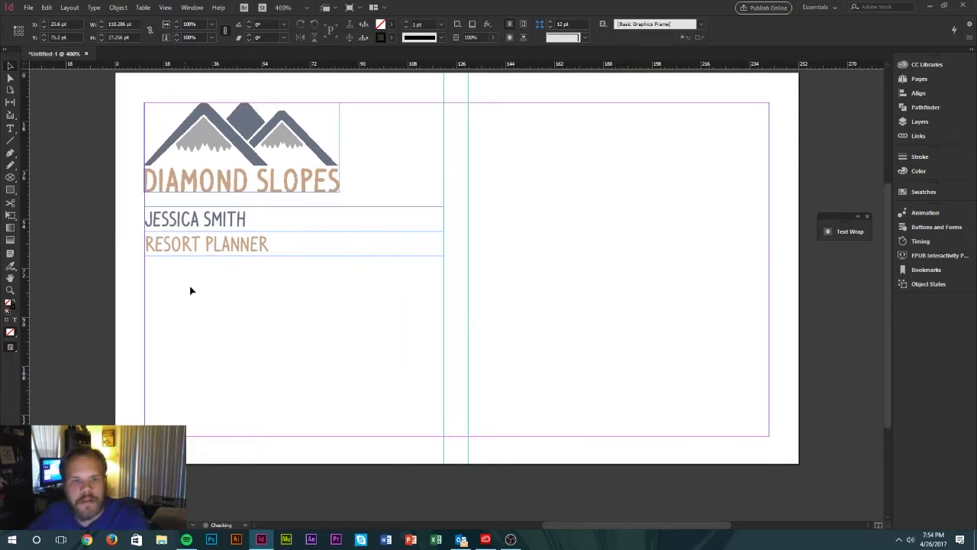
{"action": "left_click", "coordinate": [191, 290]}
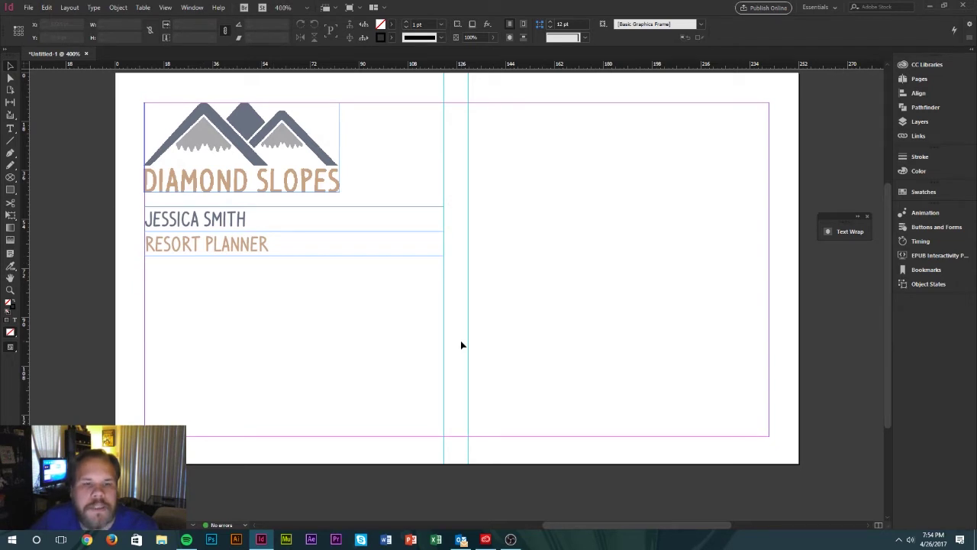
- Alt-drag a copy of the name and title frames directly below the originals, then reselect the originals
{"action": "left_click", "coordinate": [250, 228]}
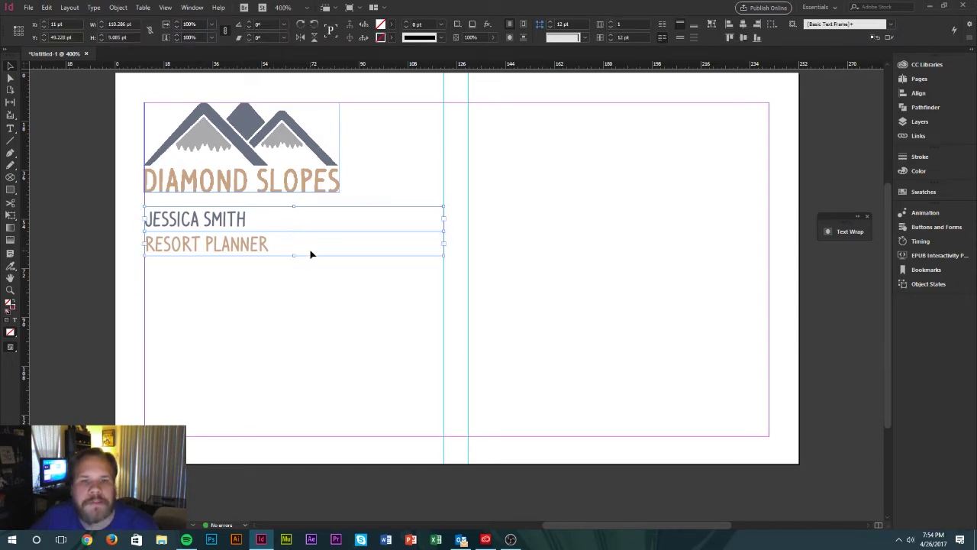
{"action": "left_click_drag", "start_coordinate": [330, 248], "coordinate": [333, 310]}
{"action": "left_click", "coordinate": [286, 389]}
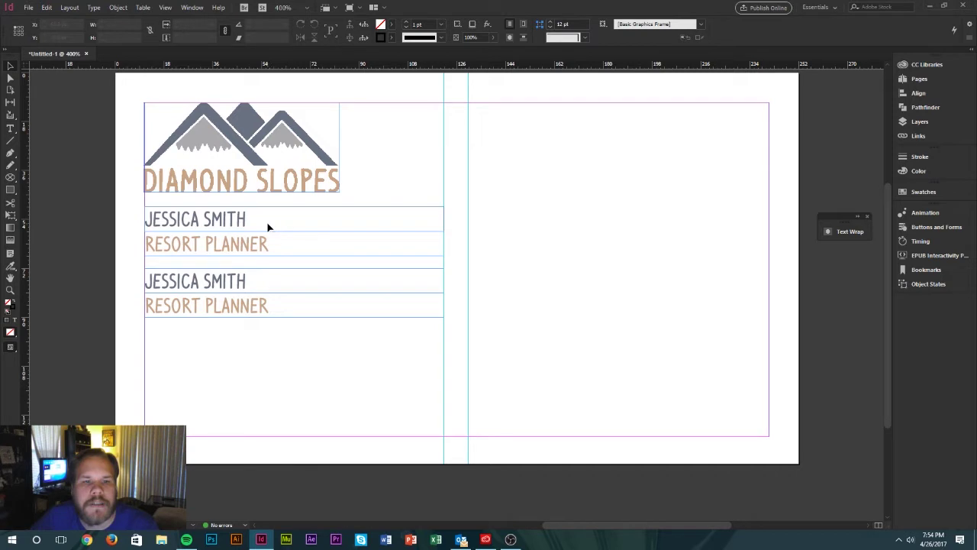
{"action": "left_click", "coordinate": [278, 247]}
{"action": "key", "text": "t"}
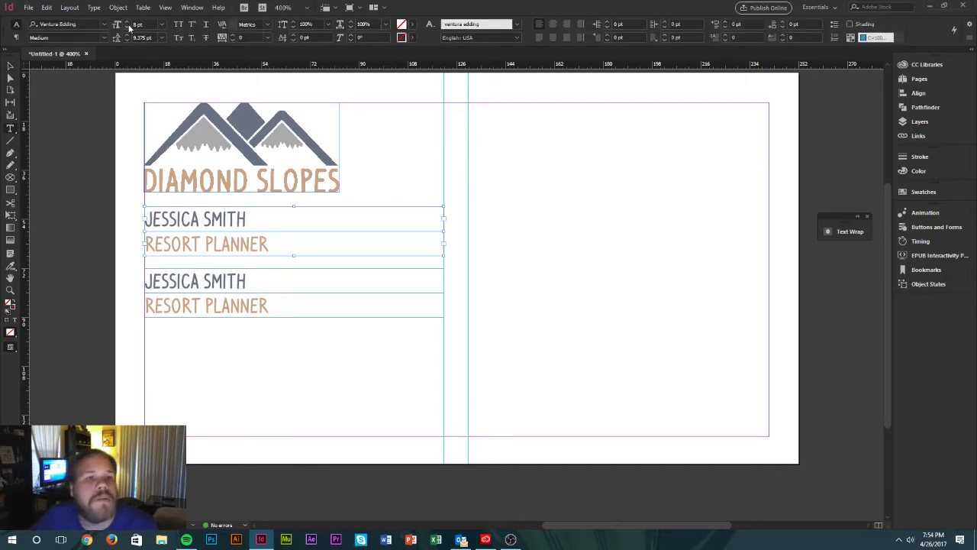
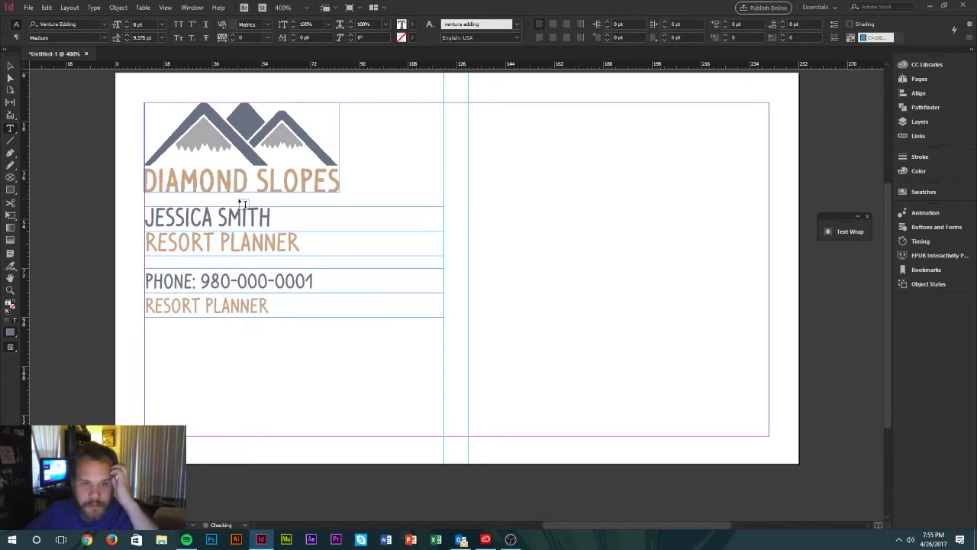
- Copy the phone and Resort Planner frames to the right column, delete the left title, and duplicate the phone line below
{"action": "left_click", "coordinate": [10, 67]}
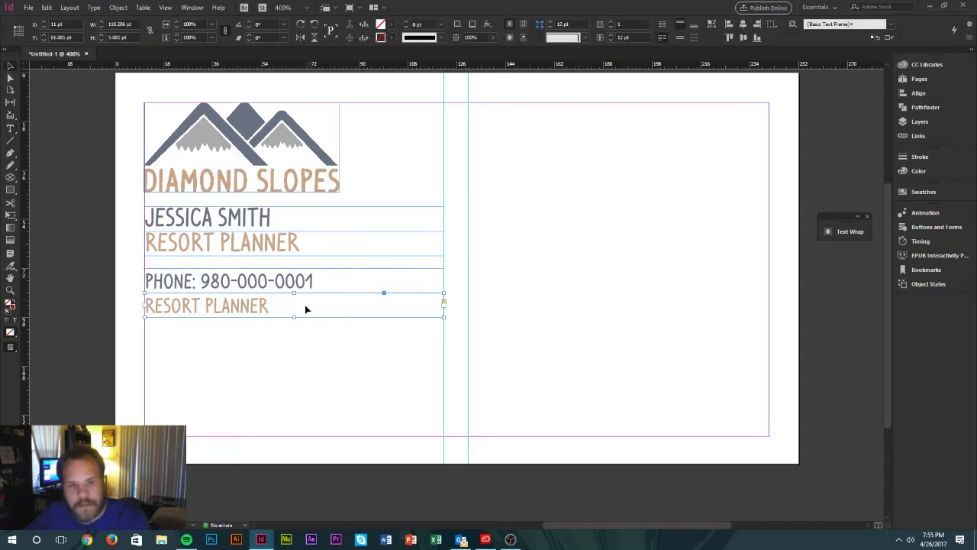
{"action": "left_click_drag", "start_coordinate": [331, 371], "coordinate": [294, 273]}
{"action": "left_click_drag", "start_coordinate": [283, 311], "coordinate": [611, 314]}
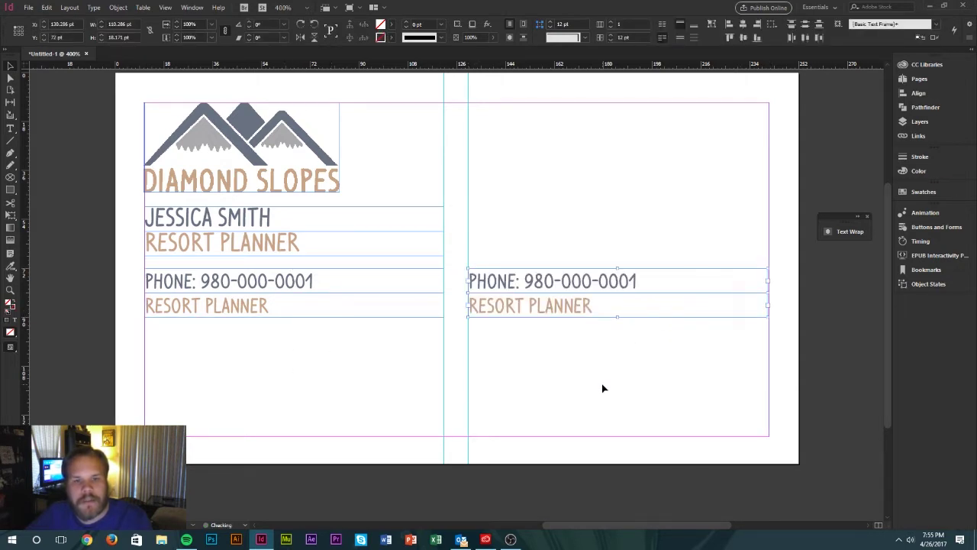
{"action": "left_click", "coordinate": [267, 312]}
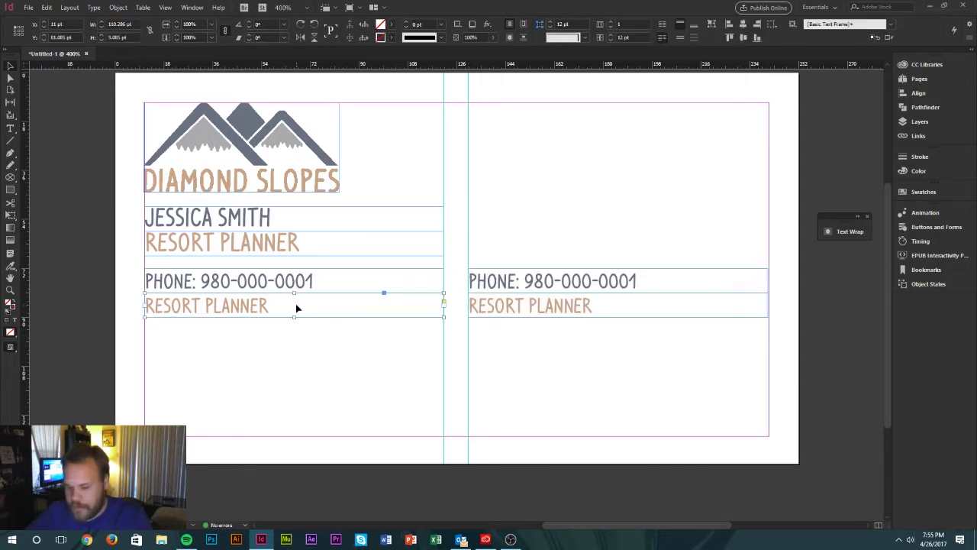
{"action": "key", "text": "Delete"}
{"action": "left_click_drag", "start_coordinate": [296, 344], "coordinate": [267, 312]}
- Make the lower duplicated phone line the light grey brand colour from the Diamond Slopes library
{"action": "left_click", "coordinate": [267, 331]}
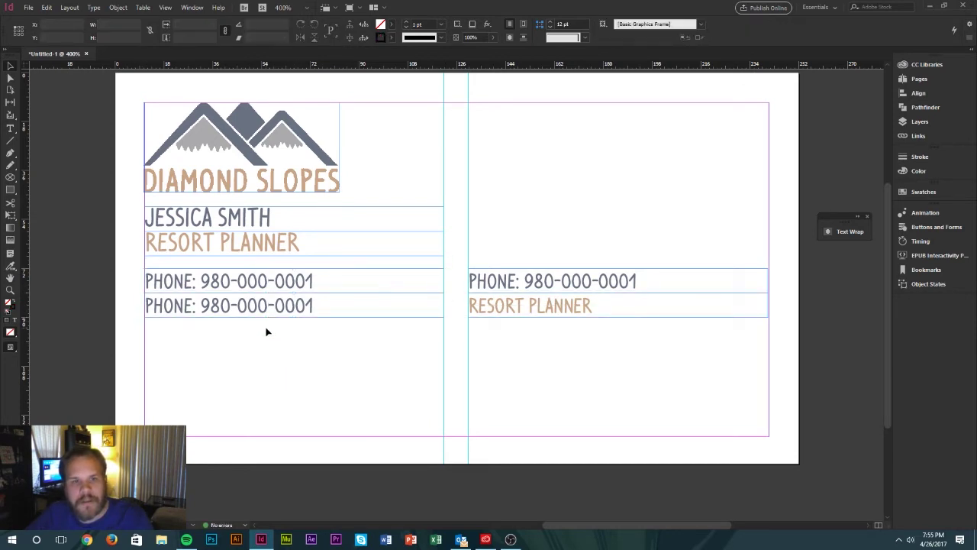
{"action": "left_click", "coordinate": [289, 306]}
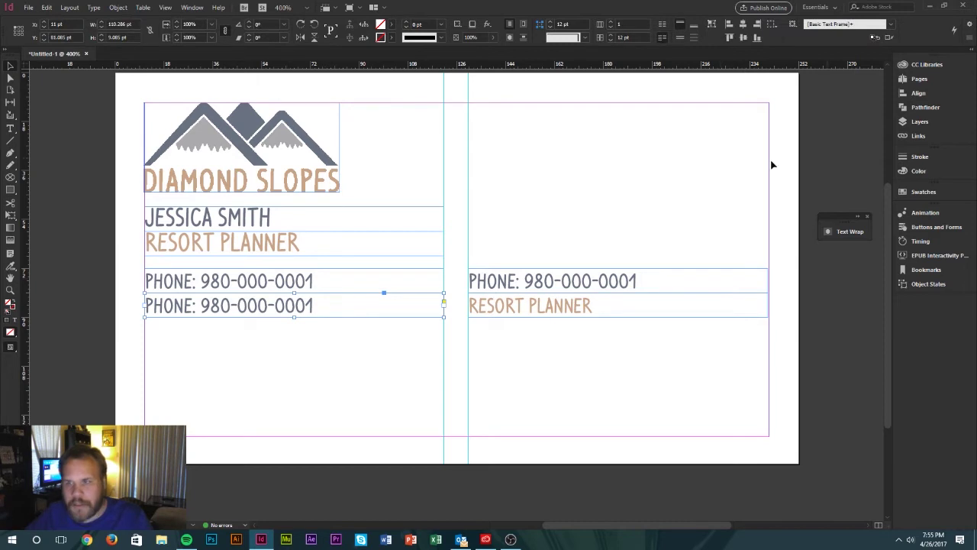
{"action": "double_click", "coordinate": [320, 304]}
{"action": "left_click_drag", "start_coordinate": [316, 306], "coordinate": [86, 289]}
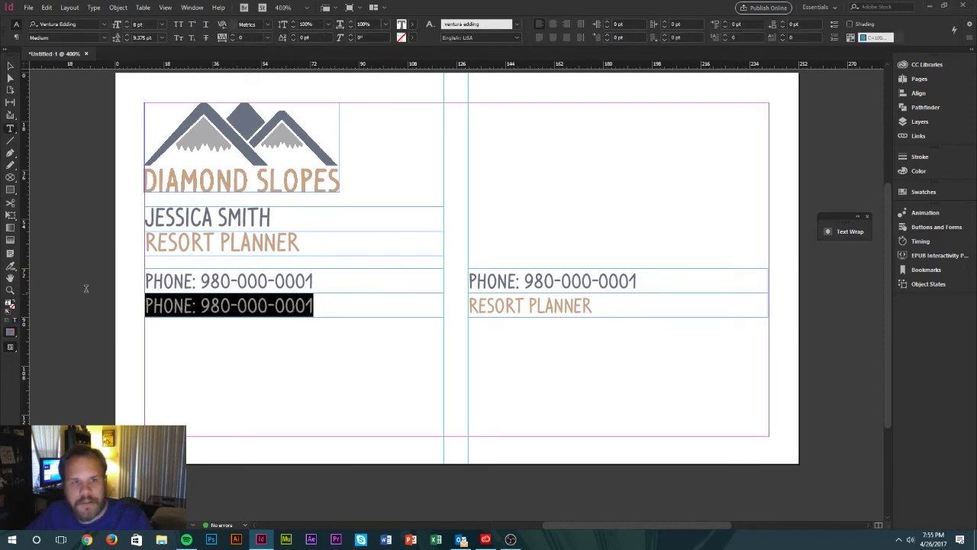
{"action": "left_click", "coordinate": [920, 79]}
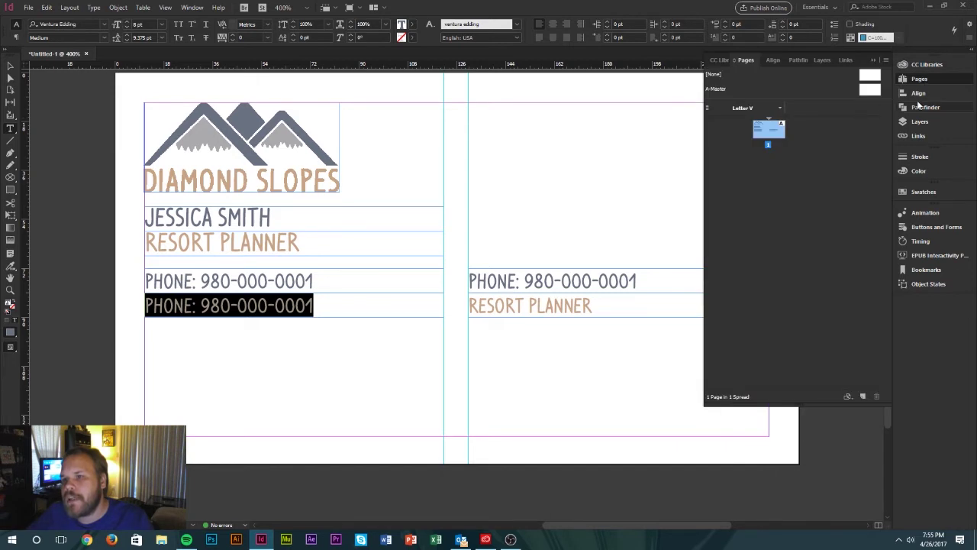
{"action": "left_click", "coordinate": [928, 65]}
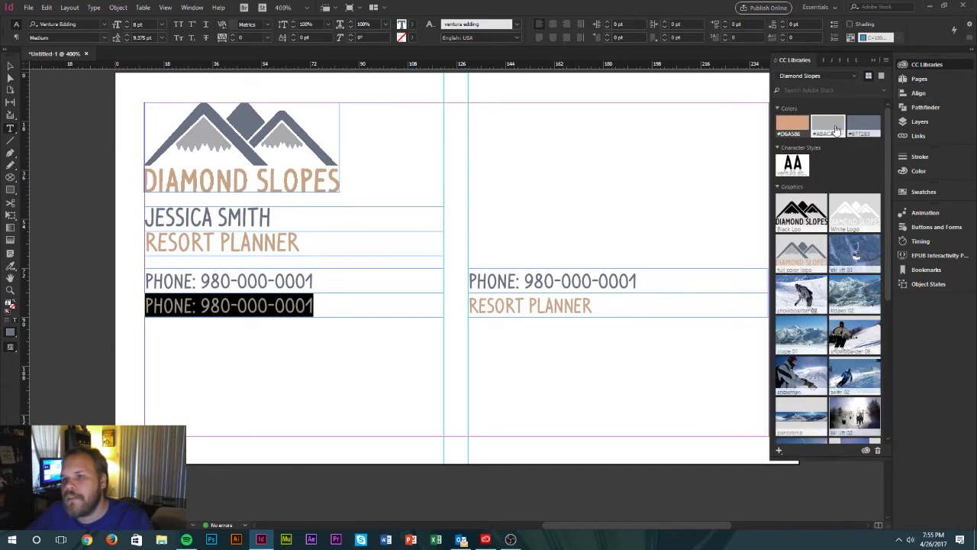
{"action": "left_click", "coordinate": [876, 60]}
{"action": "left_click", "coordinate": [334, 331]}
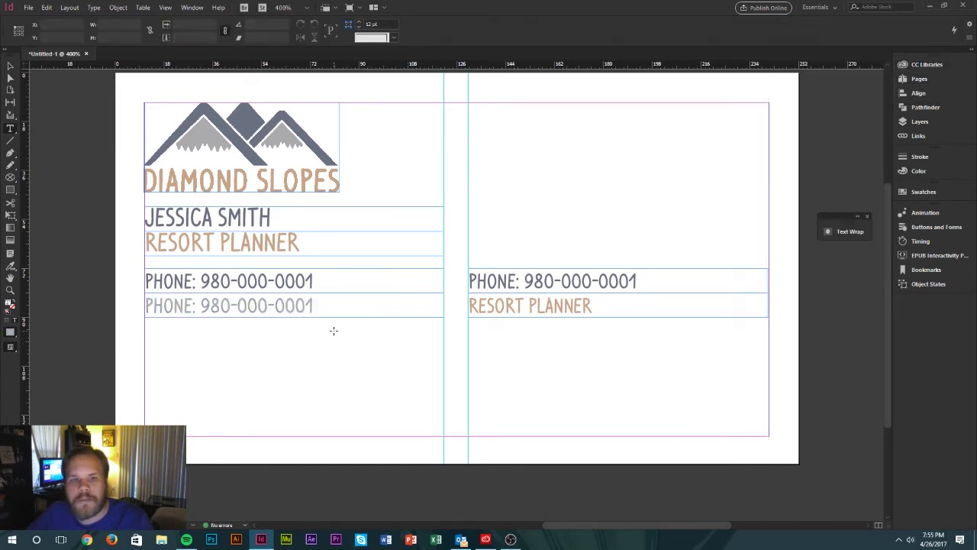
{"action": "left_click_drag", "start_coordinate": [321, 305], "coordinate": [125, 306]}
{"action": "type", "text": "MOBILE: 98"}
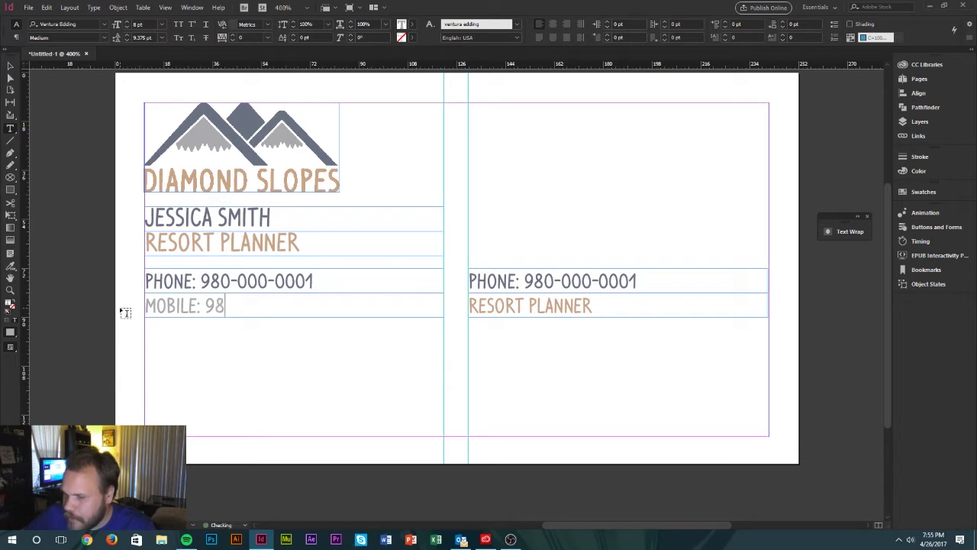
{"action": "type", "text": "0-000-0001"}
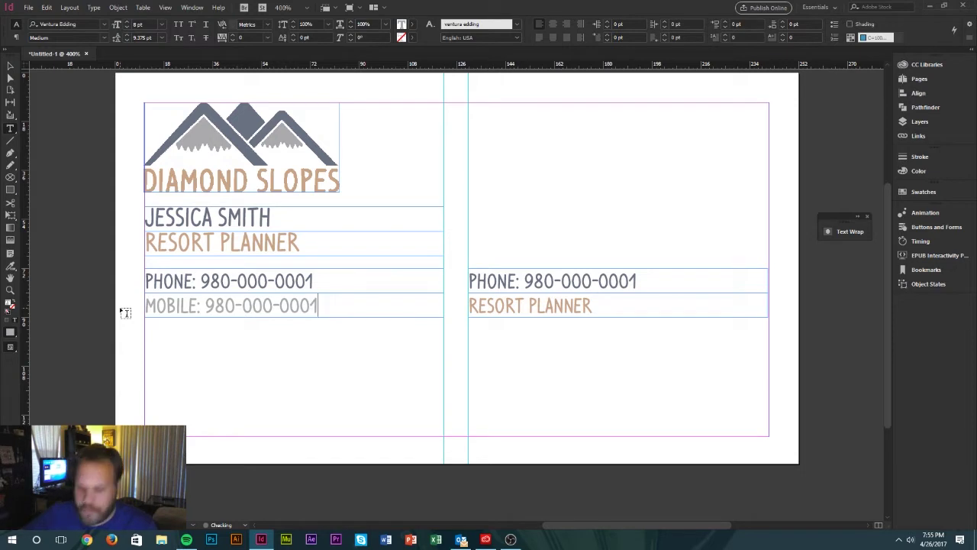
{"action": "key", "text": "BackSpace"}
- Finish the mobile number and relabel the right-column phone line as ADDRESS
{"action": "type", "text": "2"}
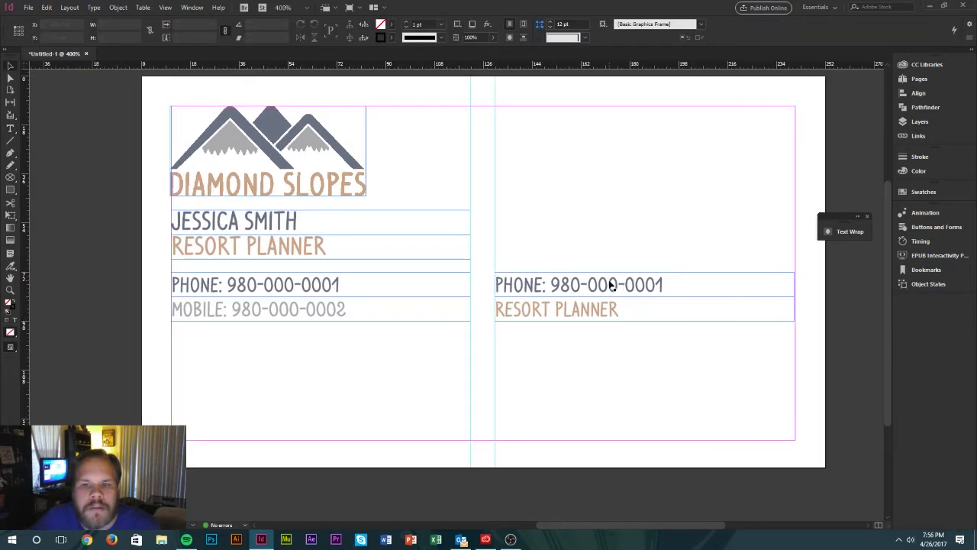
{"action": "triple_click", "coordinate": [610, 285]}
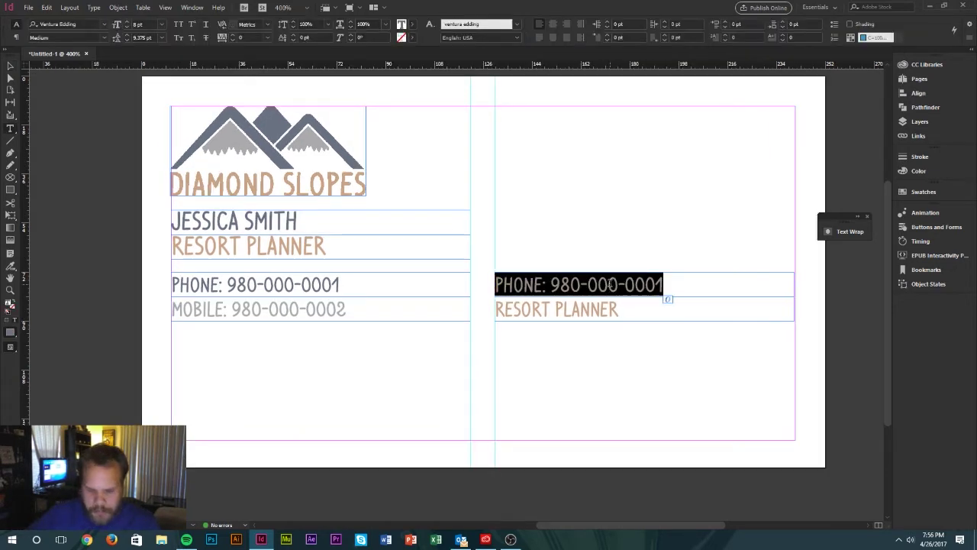
{"action": "type", "text": "ADD"}
{"action": "type", "text": "R"}
{"action": "key", "text": "BackSpace"}
{"action": "type", "text": "DRESS"}
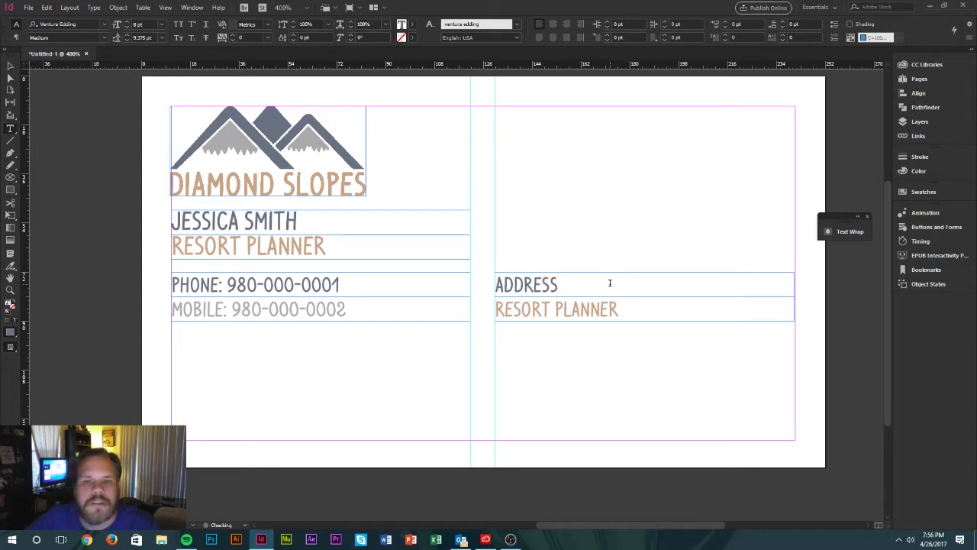
{"action": "key", "text": "Escape"}
- Duplicate the right-column frame, right-align its lines, and set the second line to 1230 NAMED STREET
{"action": "key", "text": "ctrl+alt+shift+d"}
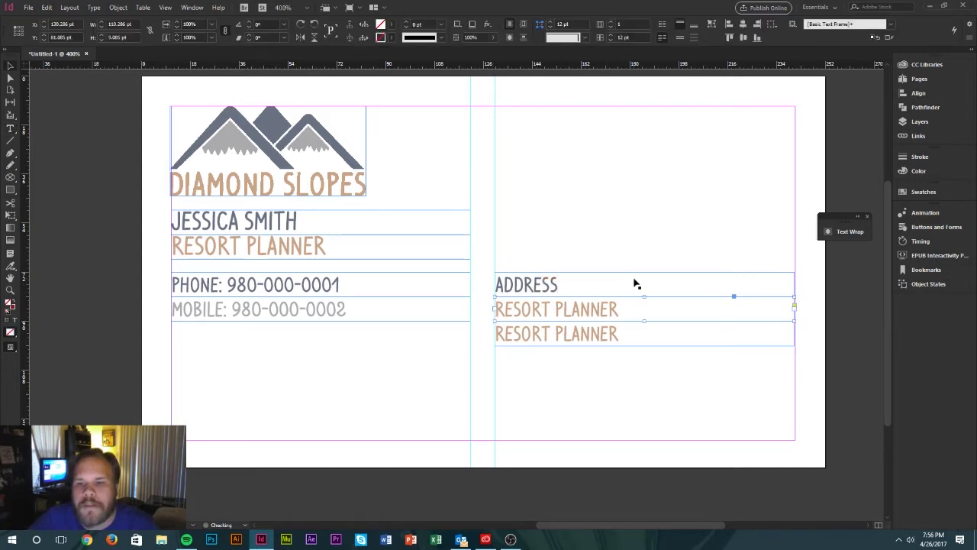
{"action": "key", "text": "t"}
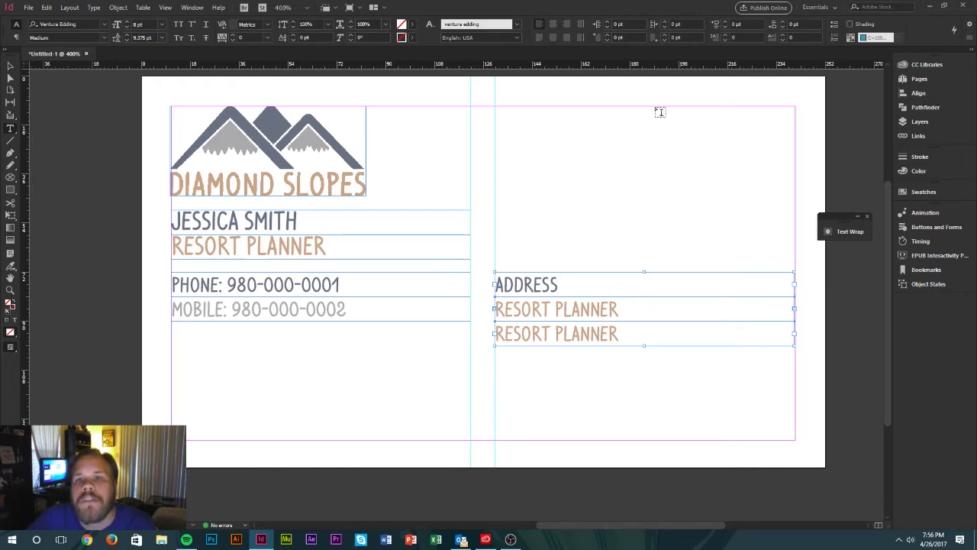
{"action": "left_click", "coordinate": [569, 25]}
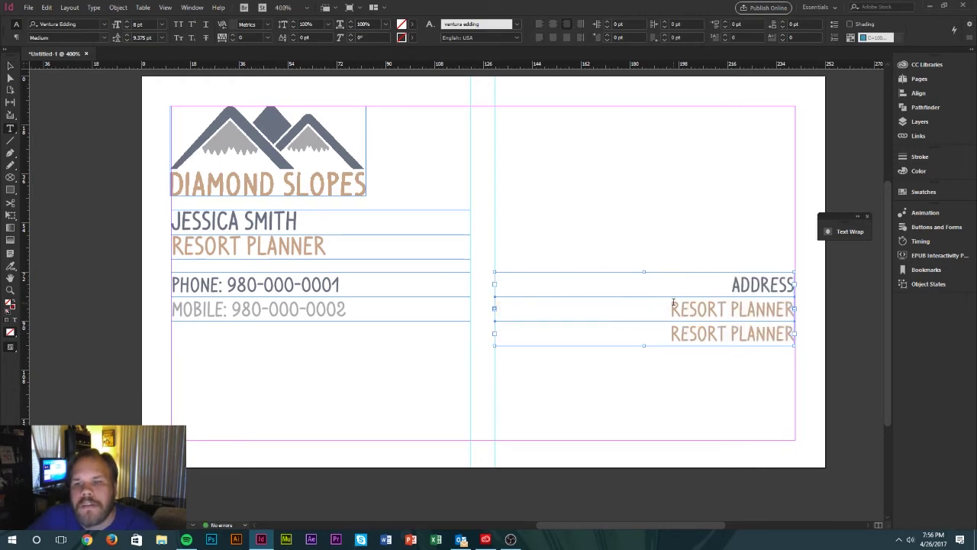
{"action": "left_click_drag", "start_coordinate": [673, 303], "coordinate": [849, 307]}
{"action": "type", "text": "1230"}
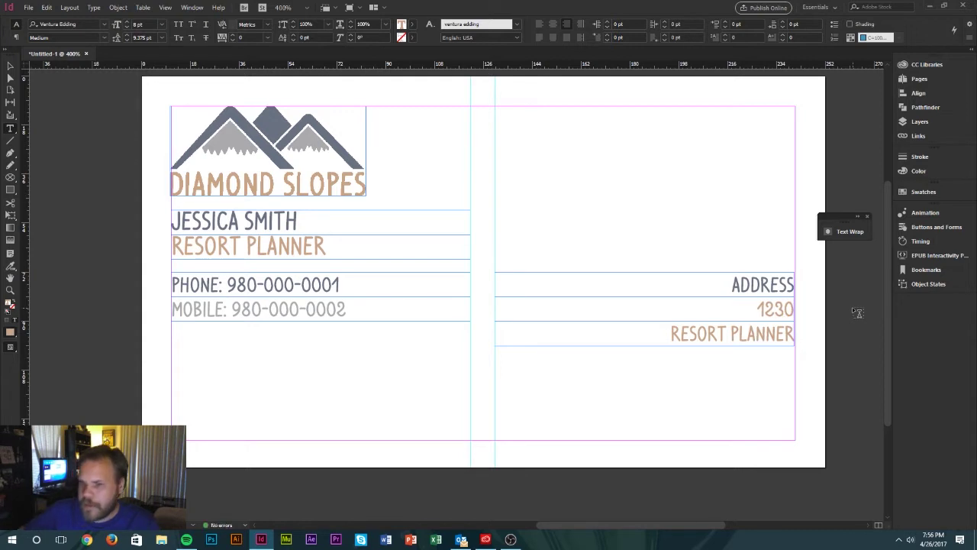
{"action": "type", "text": " NAM"}
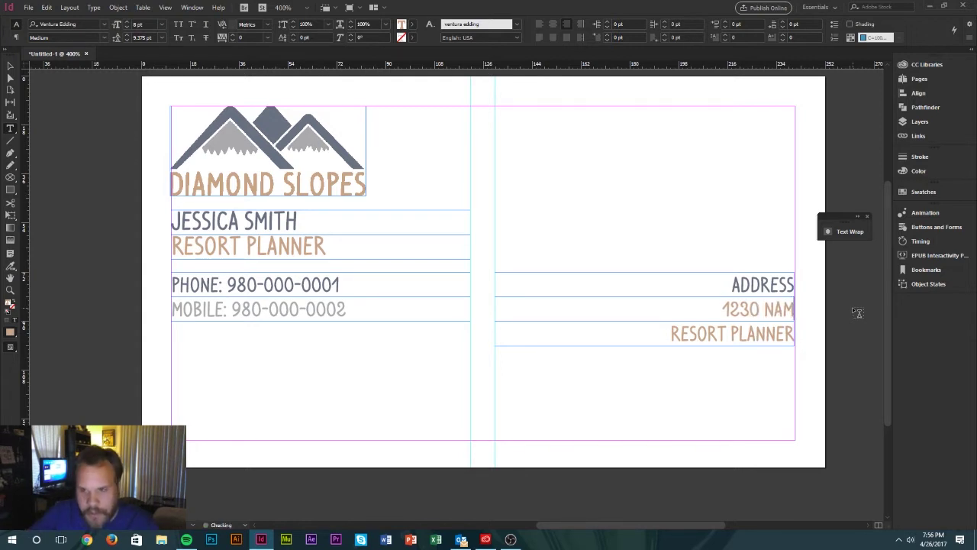
{"action": "type", "text": "ED STREET"}
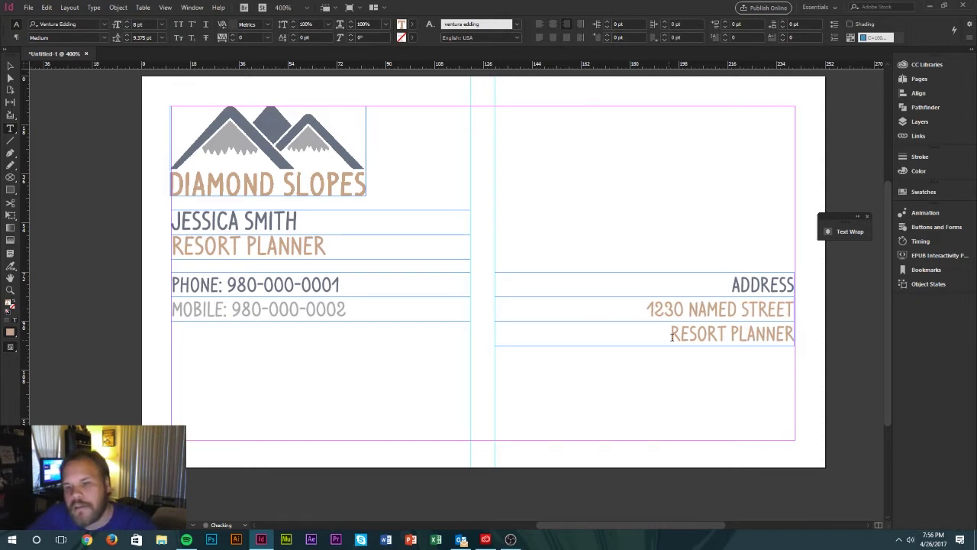
- Replace the third line's Resort Planner text with CONCORD NH, 28273
{"action": "key", "text": "shift+Down"}
{"action": "key", "text": "BackSpace"}
{"action": "type", "text": "CONC"}
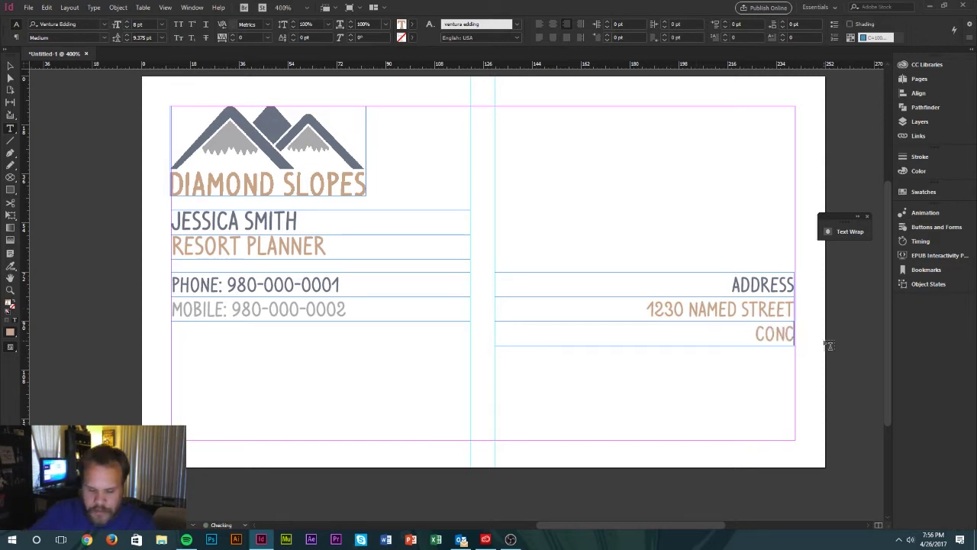
{"action": "type", "text": "ORD,"}
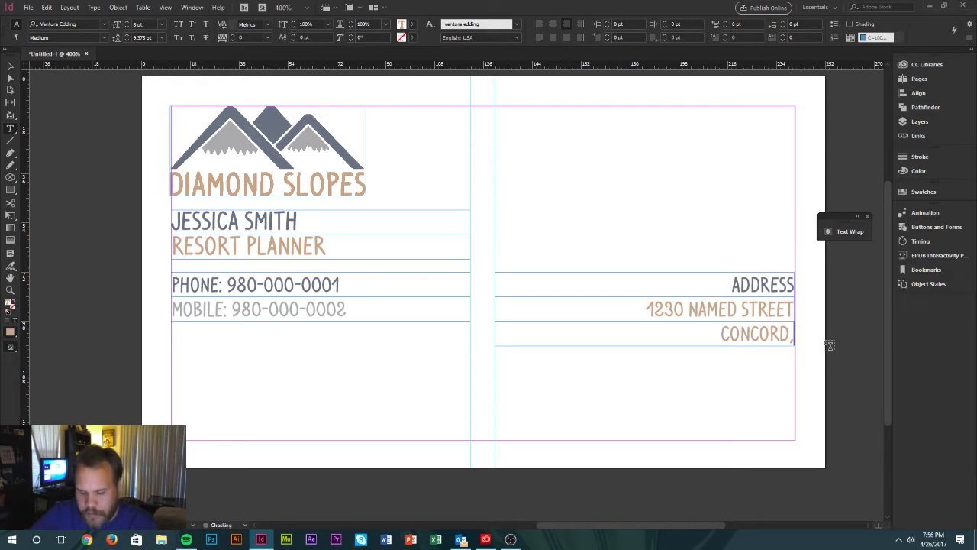
{"action": "key", "text": "BackSpace"}
{"action": "type", "text": "NH"}
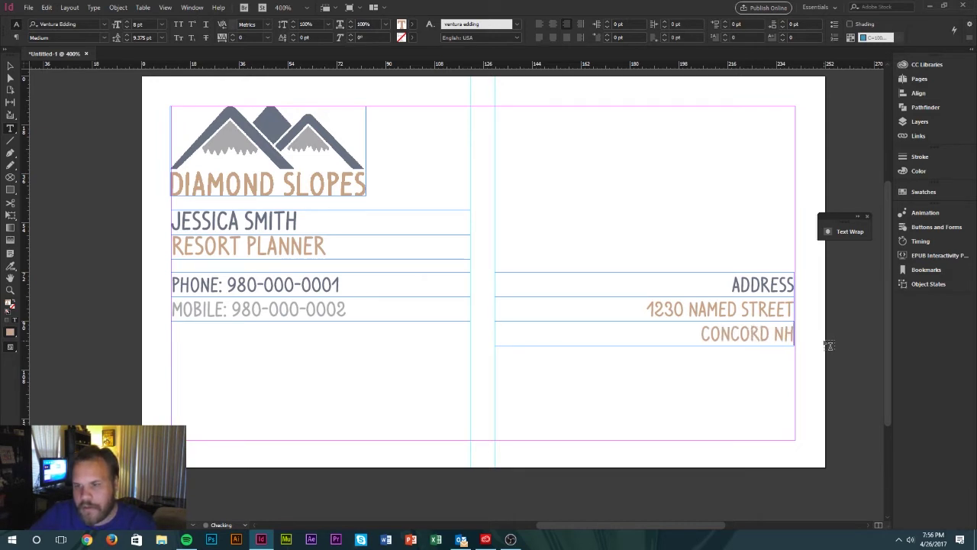
{"action": "type", "text": ", 28273"}
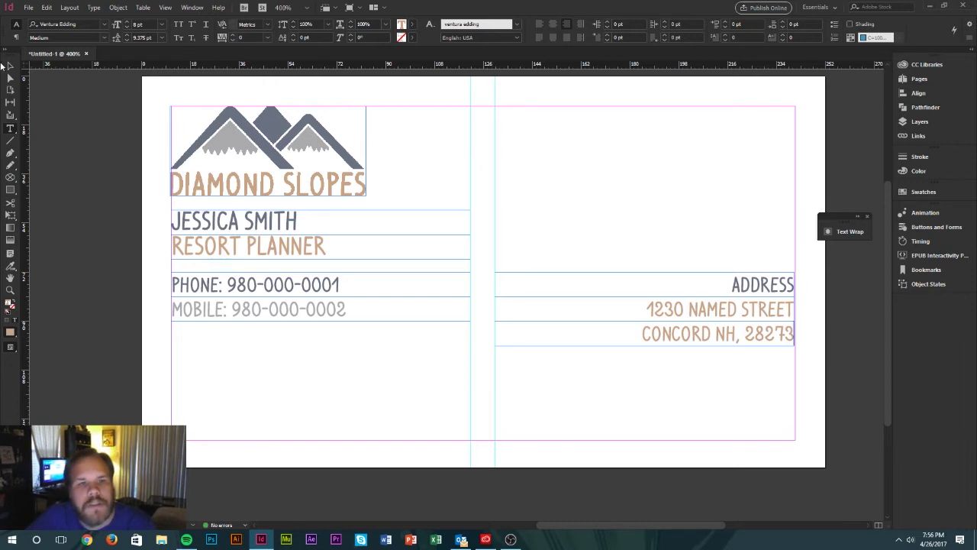
{"action": "left_click", "coordinate": [9, 67]}
- Copy the ADDRESS block down to the bottom of the right column
{"action": "left_click", "coordinate": [575, 282]}
{"action": "left_click_drag", "start_coordinate": [576, 281], "coordinate": [578, 412]}
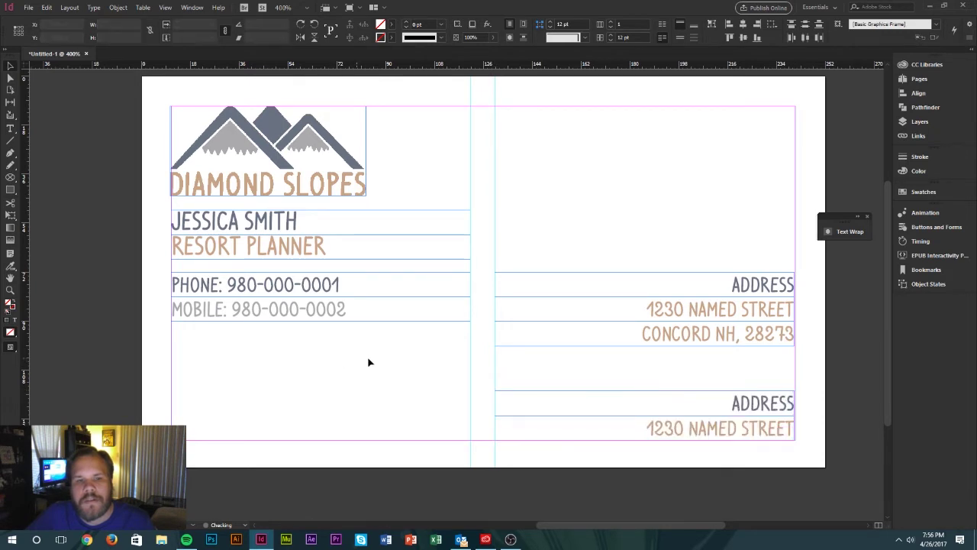
{"action": "left_click_drag", "start_coordinate": [365, 355], "coordinate": [303, 312]}
{"action": "left_click_drag", "start_coordinate": [328, 343], "coordinate": [331, 343]}
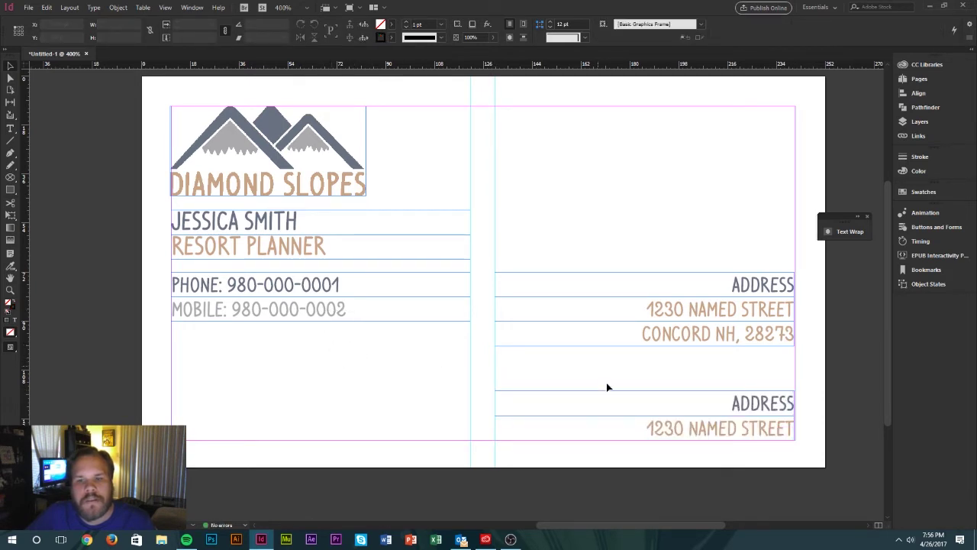
- Duplicate the bottom-right address block into the left column and left-align it
{"action": "left_click", "coordinate": [635, 406]}
{"action": "left_click_drag", "start_coordinate": [635, 408], "coordinate": [313, 401]}
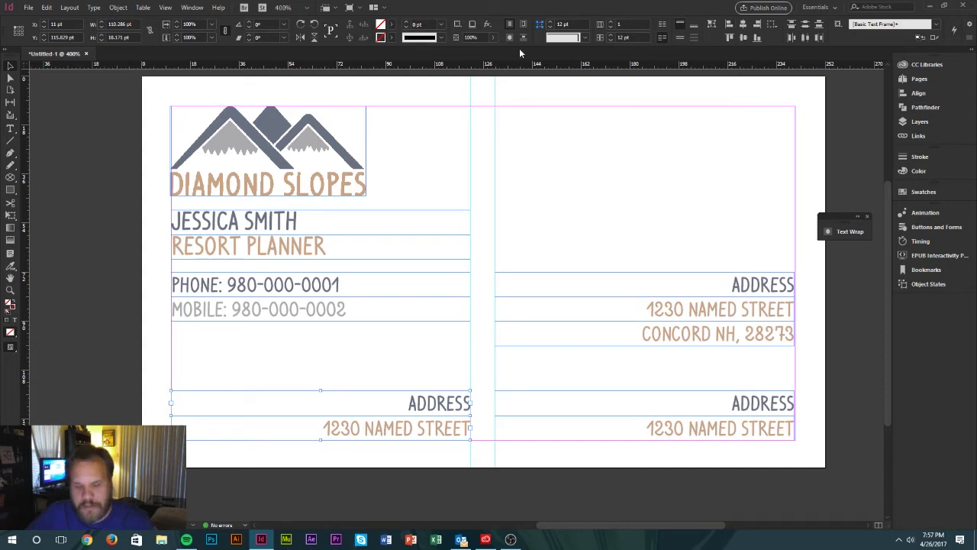
{"action": "key", "text": "t"}
{"action": "left_click", "coordinate": [538, 24]}
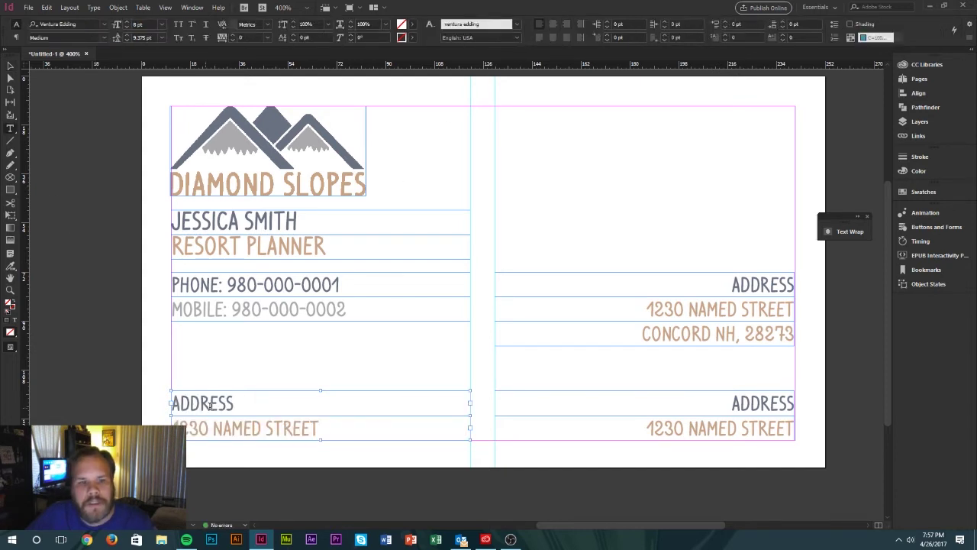
{"action": "left_click_drag", "start_coordinate": [234, 405], "coordinate": [170, 403]}
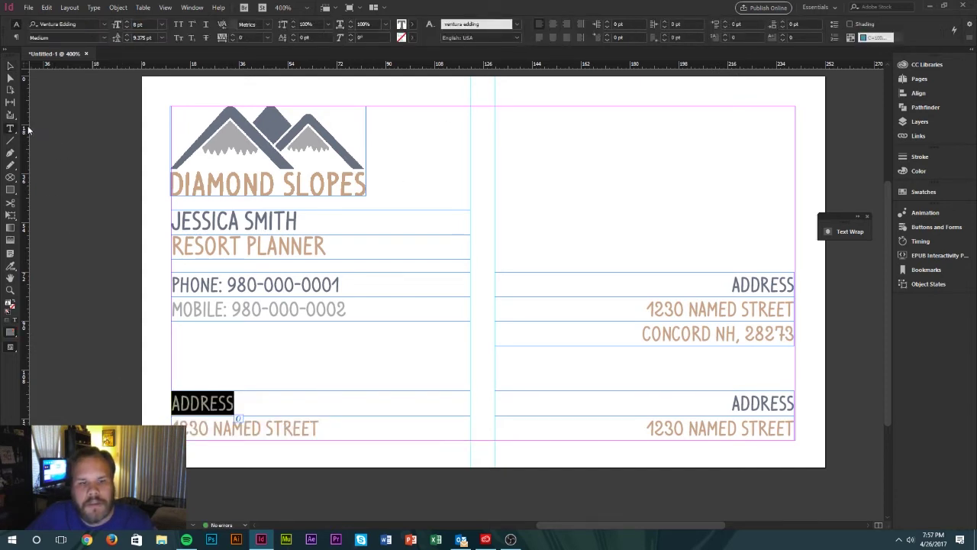
{"action": "left_click", "coordinate": [10, 67]}
{"action": "left_click", "coordinate": [282, 320]}
{"action": "left_click_drag", "start_coordinate": [283, 320], "coordinate": [289, 345]}
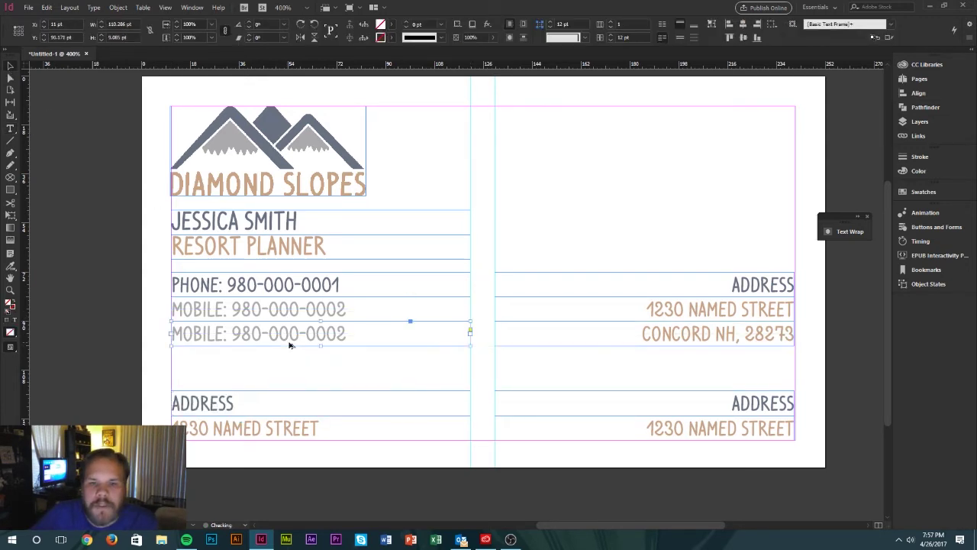
{"action": "double_click", "coordinate": [215, 310]}
{"action": "left_click_drag", "start_coordinate": [223, 309], "coordinate": [153, 310]}
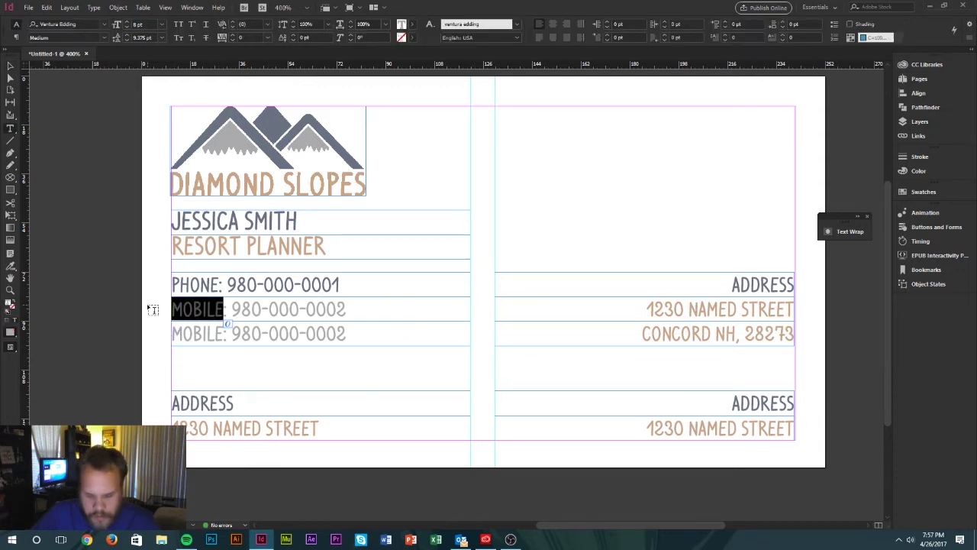
{"action": "type", "text": "FAX"}
{"action": "left_click_drag", "start_coordinate": [327, 308], "coordinate": [313, 307]}
{"action": "type", "text": "3"}
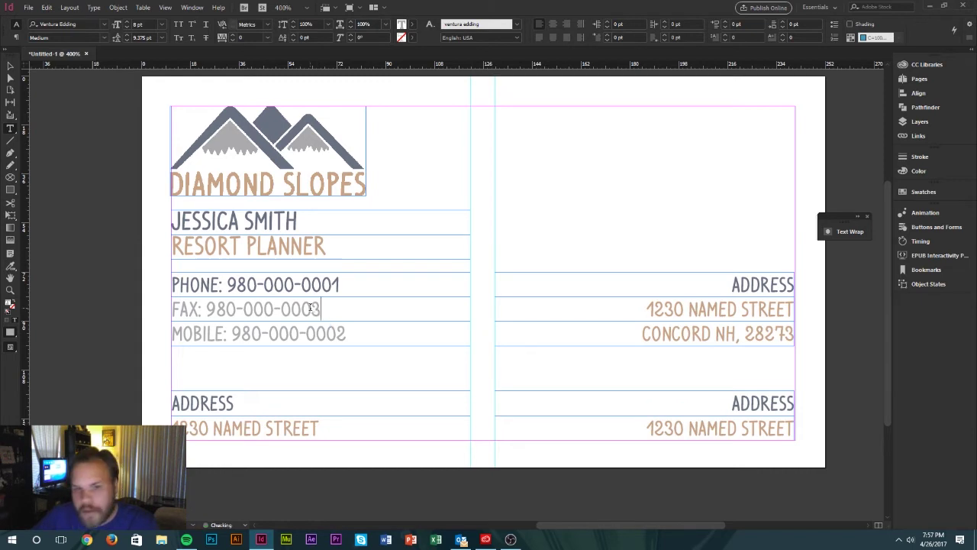
- Relabel the lower-left ADDRESS heading as EMAIL
{"action": "left_click", "coordinate": [16, 67]}
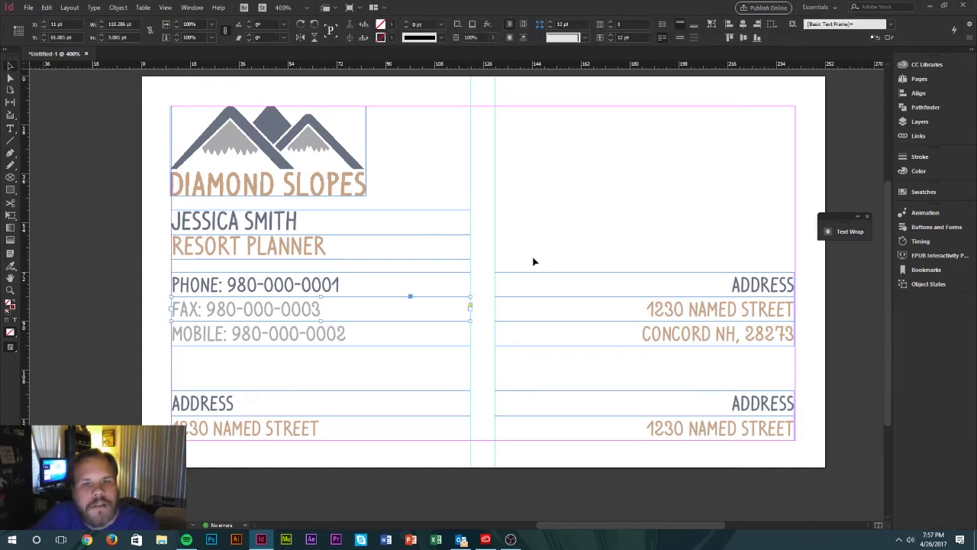
{"action": "left_click", "coordinate": [595, 220]}
{"action": "scroll", "coordinate": [596, 220], "scroll_direction": "down", "scroll_amount": 1}
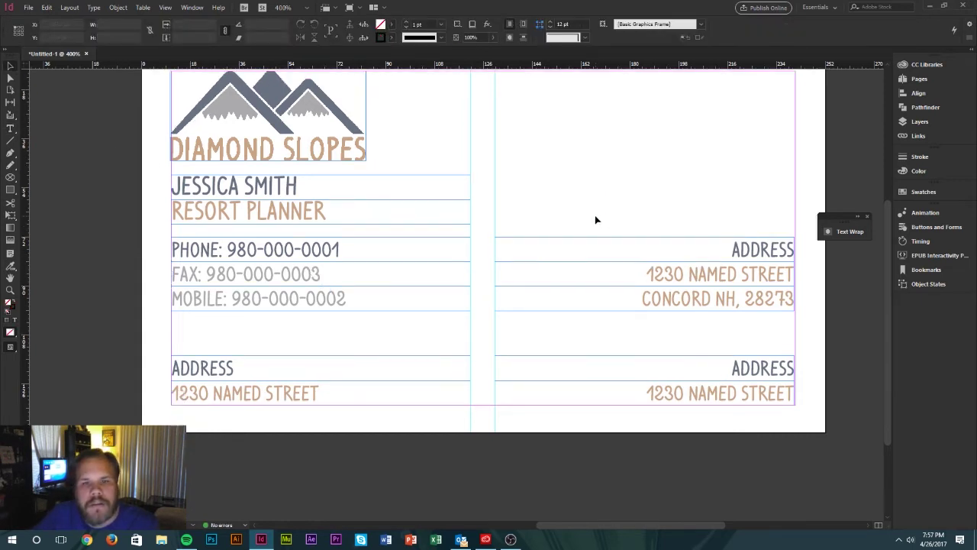
{"action": "double_click", "coordinate": [240, 368]}
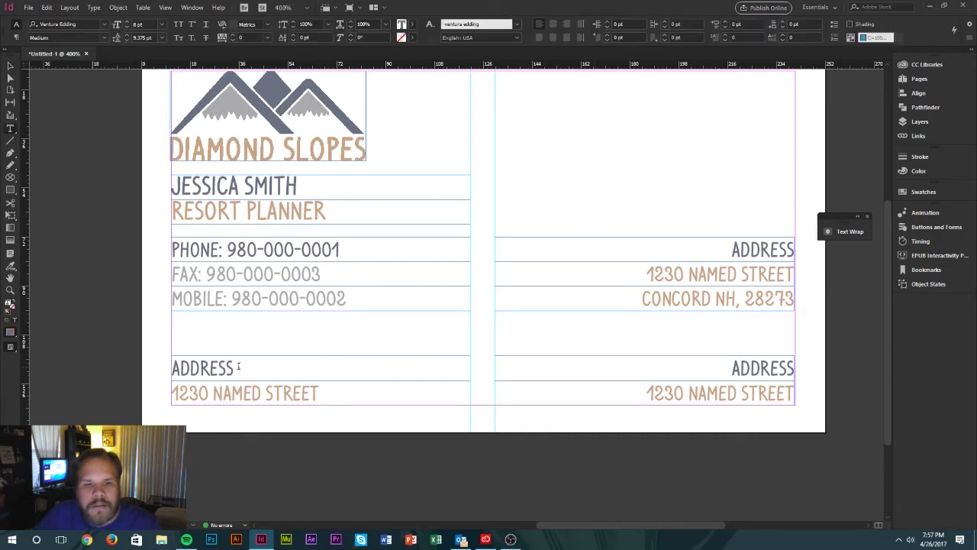
{"action": "left_click_drag", "start_coordinate": [235, 368], "coordinate": [140, 366]}
{"action": "type", "text": "EMAIL"}
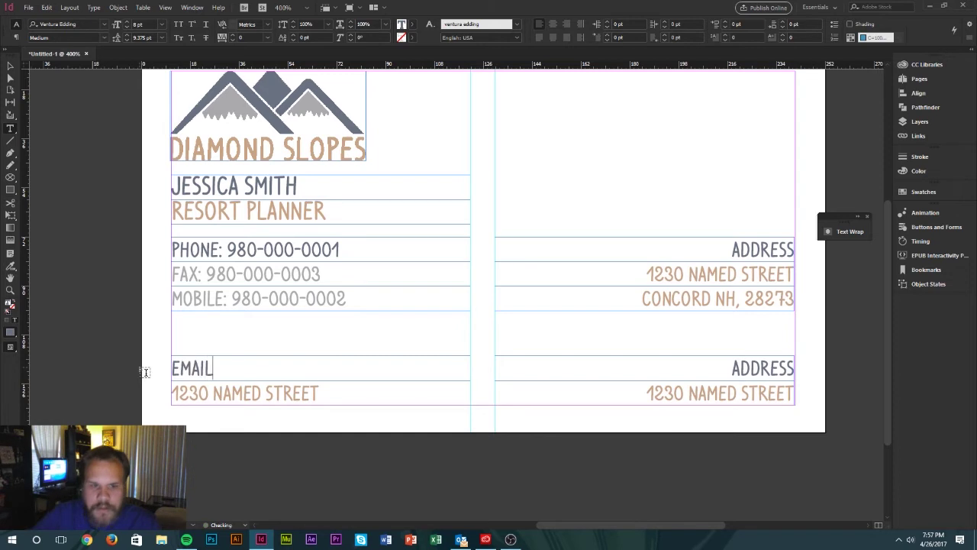
- Replace the street line under EMAIL with the cardholder's e-mail address
{"action": "left_click_drag", "start_coordinate": [323, 393], "coordinate": [87, 398]}
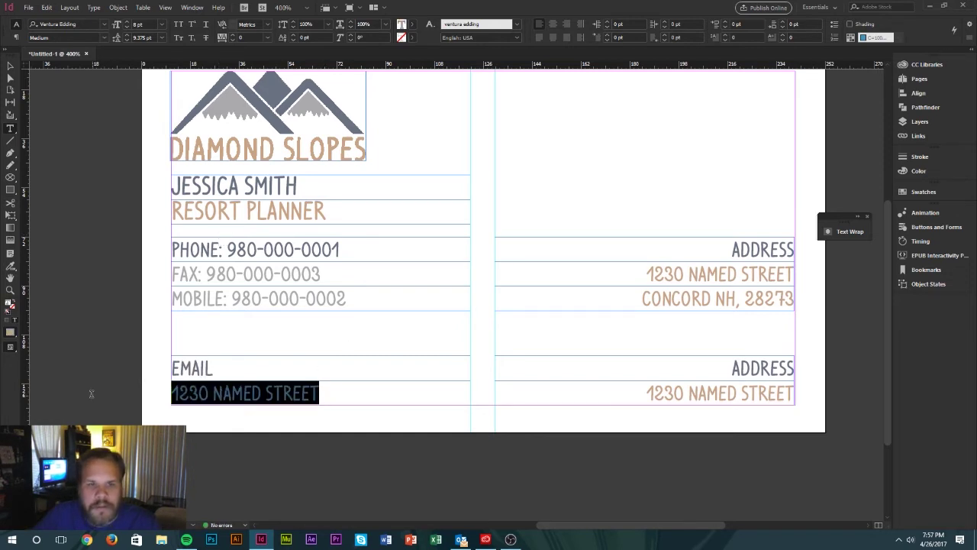
{"action": "type", "text": "S"}
{"action": "key", "text": "BackSpace"}
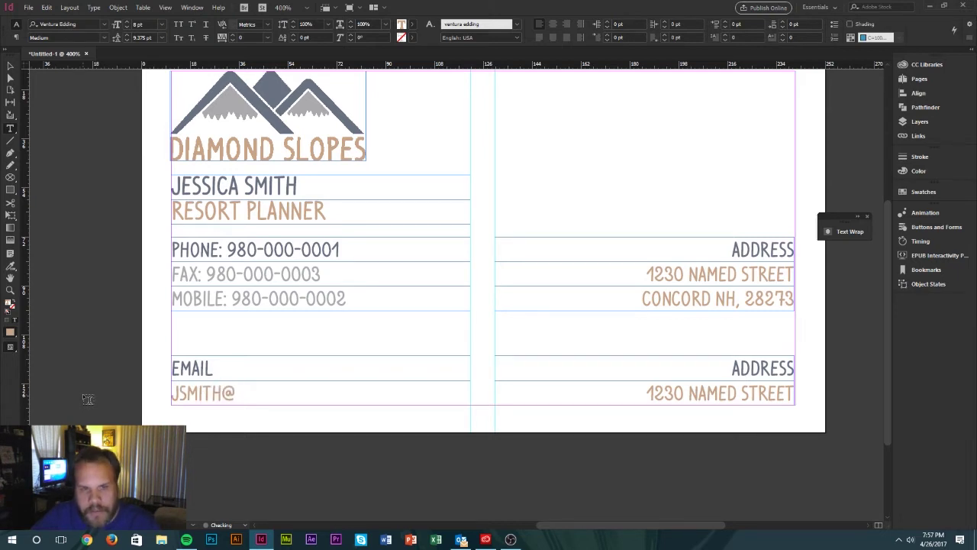
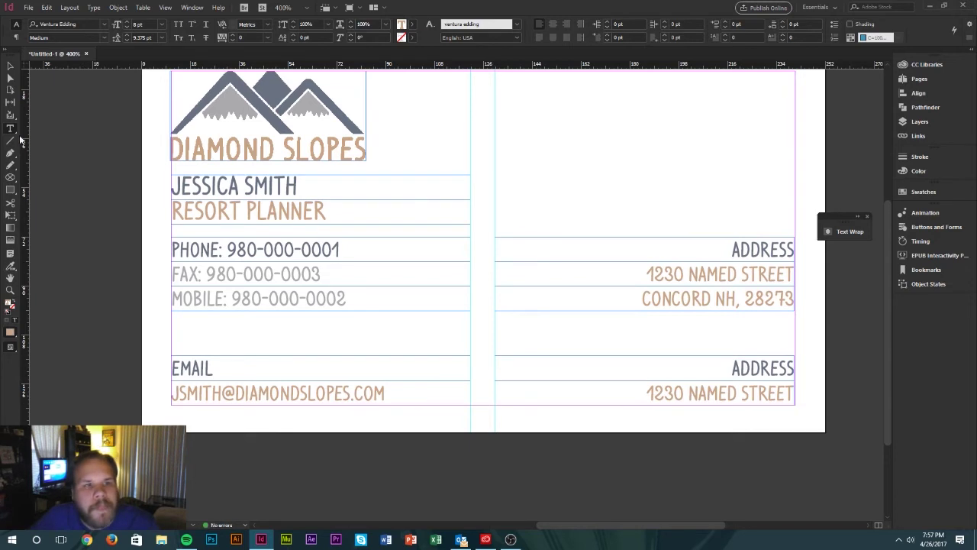
{"action": "left_click", "coordinate": [10, 67]}
- Relabel the lower-right ADDRESS heading as WEBSITE
{"action": "key", "text": "t"}
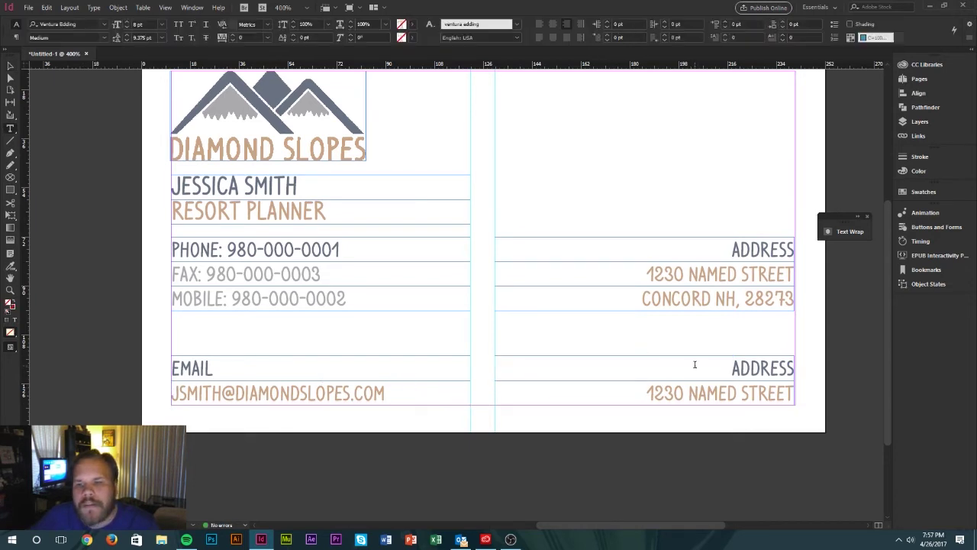
{"action": "double_click", "coordinate": [740, 367]}
{"action": "type", "text": "WEBSITRE"}
{"action": "key", "text": "BackSpace"}
{"action": "key", "text": "BackSpace"}
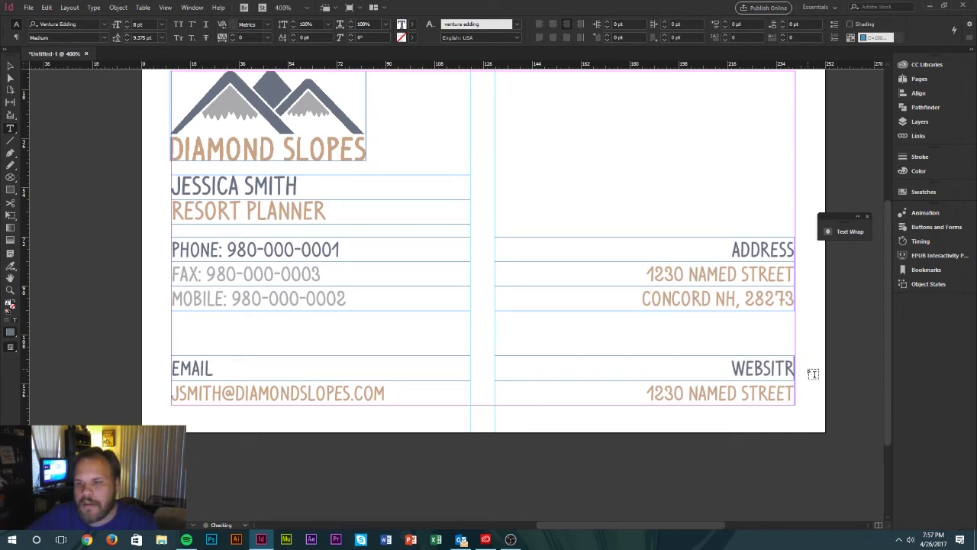
{"action": "type", "text": "E"}
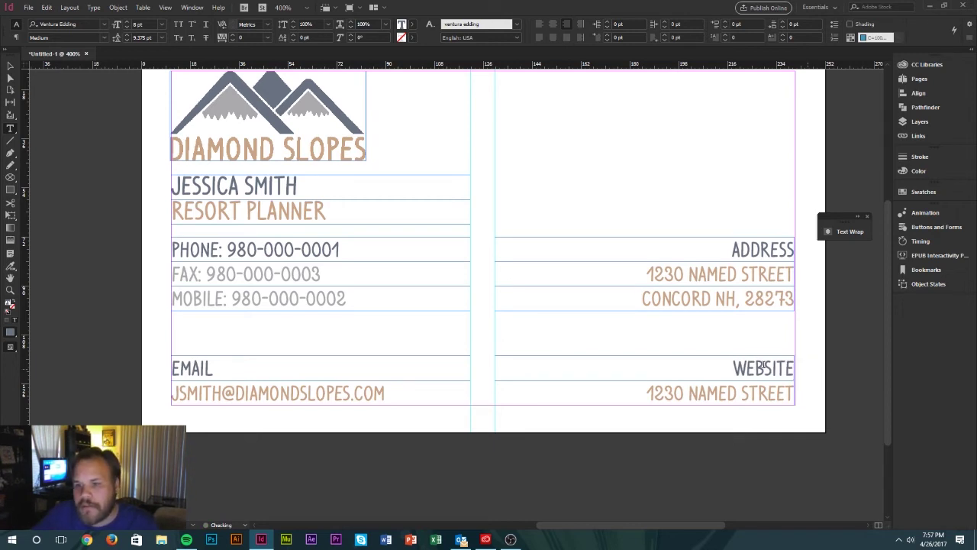
{"action": "left_click_drag", "start_coordinate": [894, 377], "coordinate": [584, 394]}
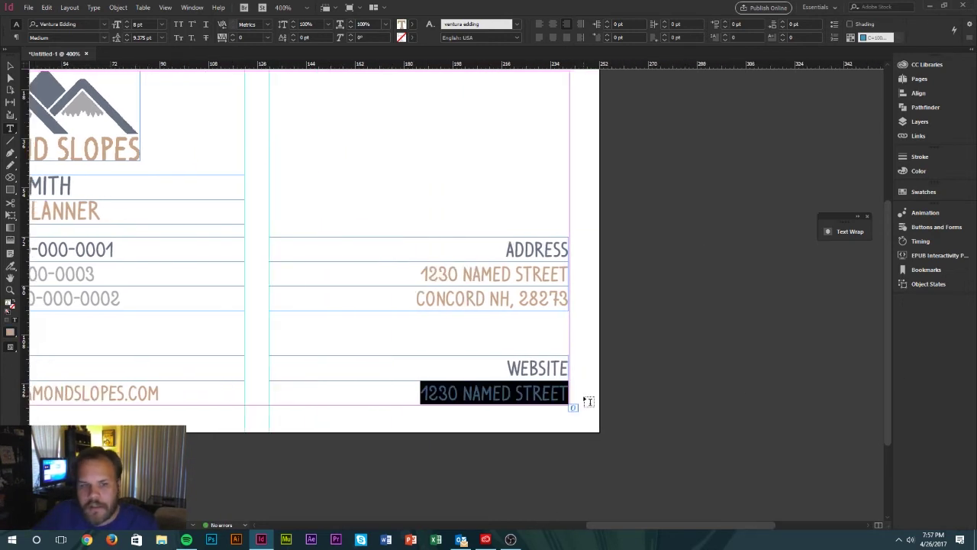
{"action": "type", "text": "WWW"}
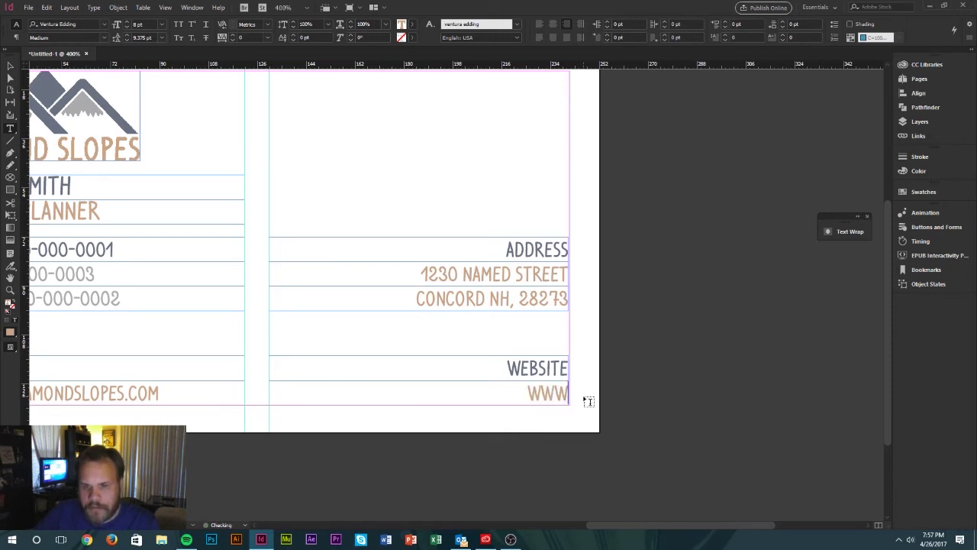
{"action": "type", "text": ".DIAMONS"}
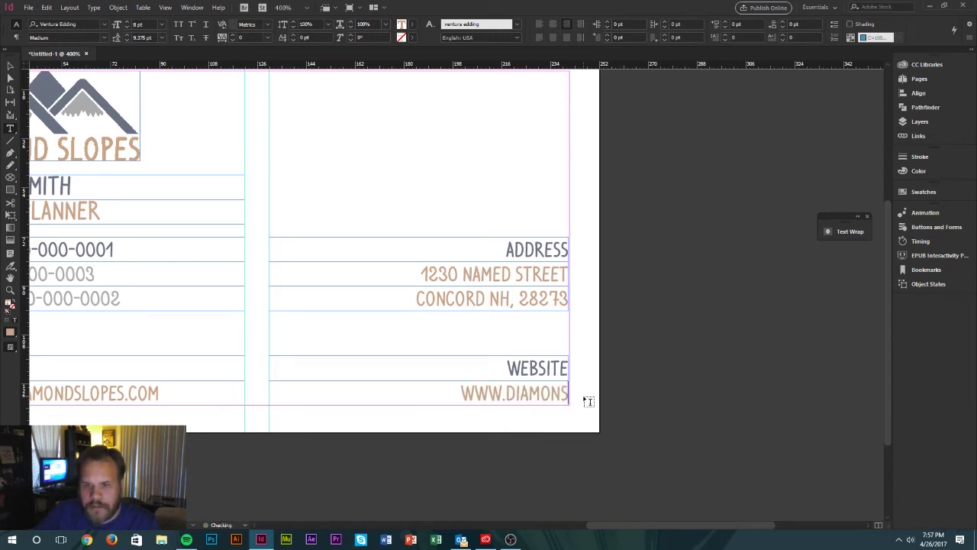
{"action": "key", "text": "BackSpace"}
{"action": "type", "text": "DSLOP"}
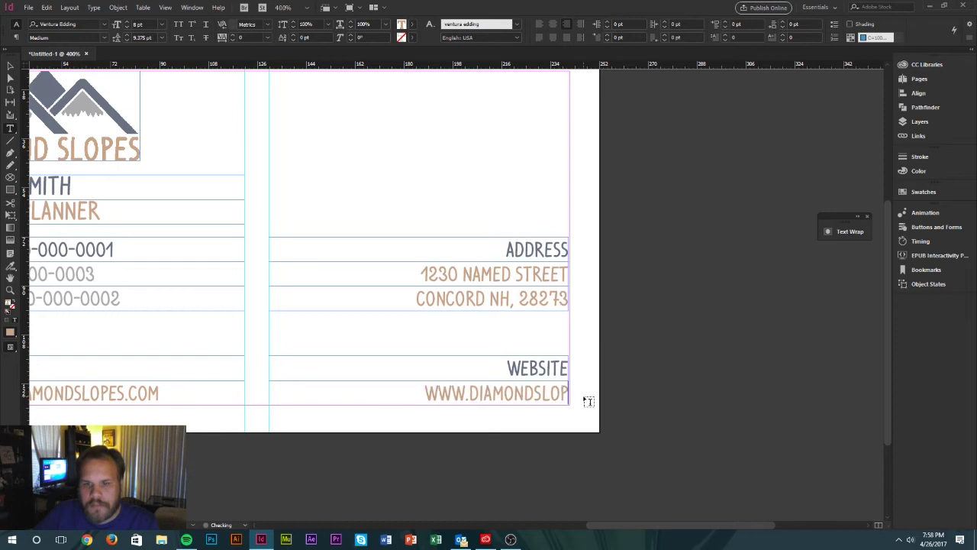
{"action": "type", "text": "ES.COM"}
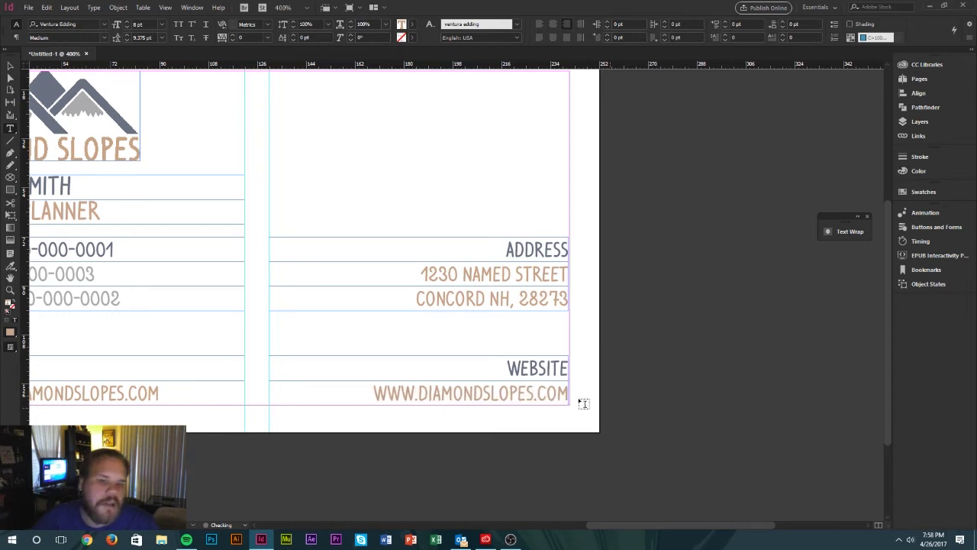
{"action": "left_click", "coordinate": [10, 77]}
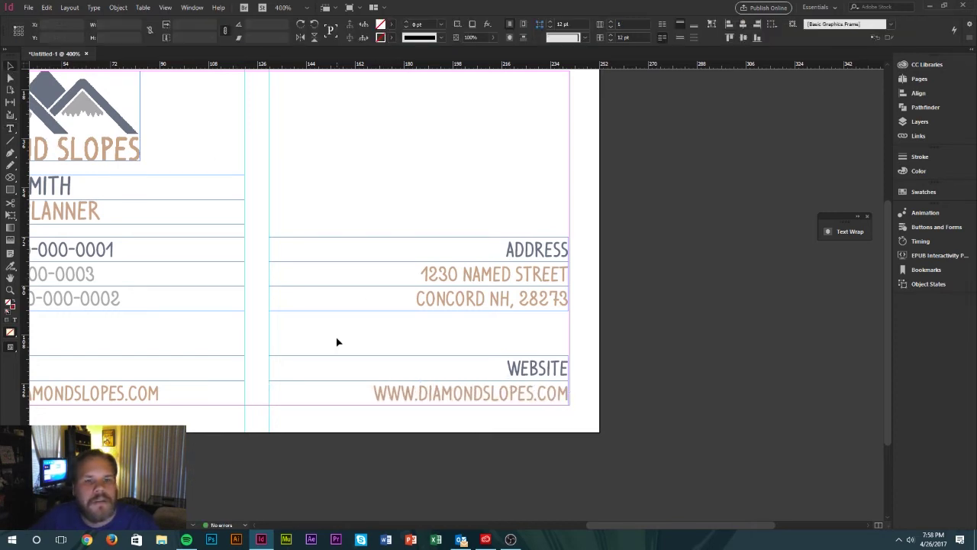
- Move the phone/fax/mobile and address frames slightly down and check the spacing in Preview
{"action": "scroll", "coordinate": [404, 338], "scroll_direction": "left", "scroll_amount": 3}
{"action": "left_click_drag", "start_coordinate": [778, 230], "coordinate": [212, 306]}
{"action": "left_click_drag", "start_coordinate": [329, 246], "coordinate": [327, 262]}
{"action": "left_click", "coordinate": [561, 180]}
{"action": "key", "text": "w"}
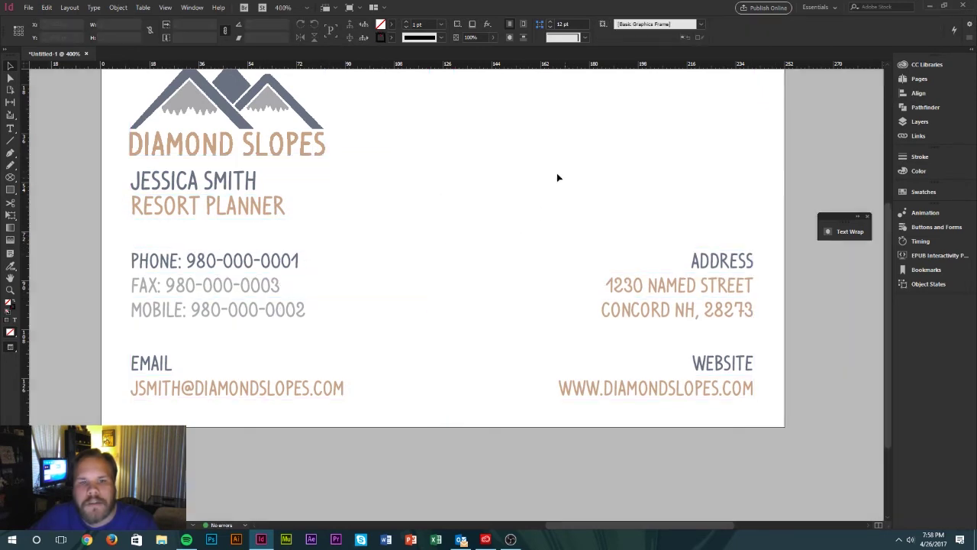
{"action": "scroll", "coordinate": [557, 177], "scroll_direction": "up", "scroll_amount": 2}
{"action": "scroll", "coordinate": [557, 177], "scroll_direction": "left", "scroll_amount": 2}
{"action": "key", "text": "w"}
{"action": "key", "text": "w"}
{"action": "key", "text": "w"}
- Nudge the name and title frame slightly lower on the card
{"action": "left_click", "coordinate": [296, 241]}
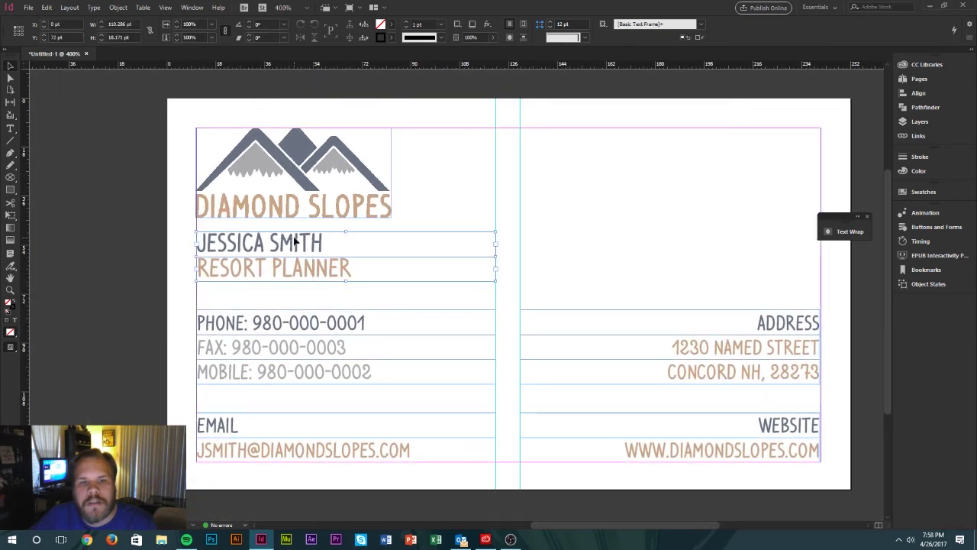
{"action": "left_click_drag", "start_coordinate": [296, 241], "coordinate": [296, 249]}
{"action": "key", "text": "w"}
{"action": "left_click_drag", "start_coordinate": [643, 218], "coordinate": [562, 218]}
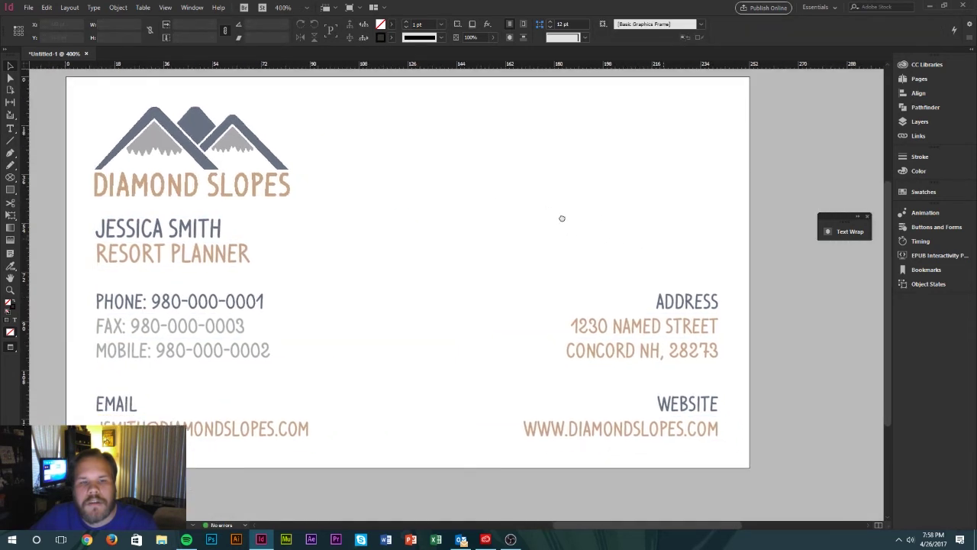
{"action": "double_click", "coordinate": [245, 233]}
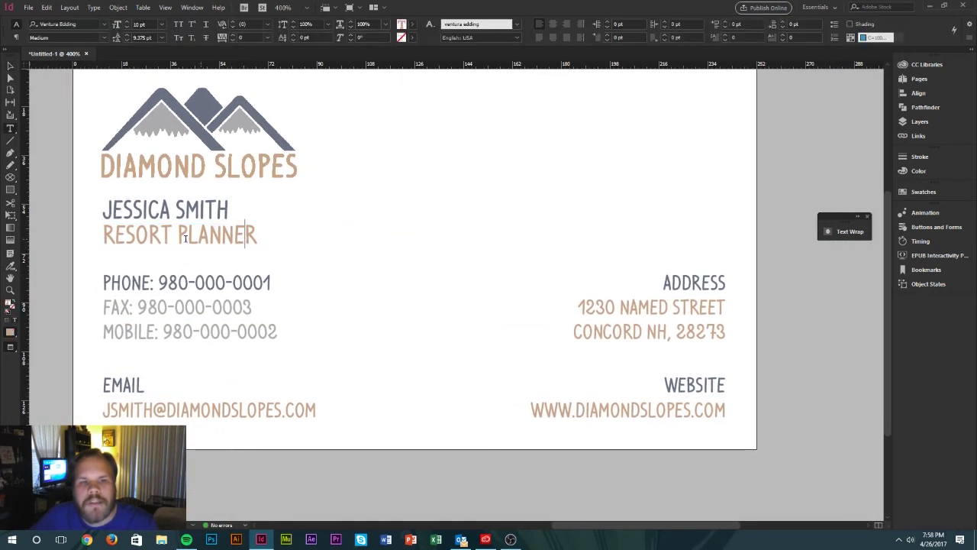
- Colour RESORT PLANNER with the light grey #AAACAE library swatch
{"action": "left_click_drag", "start_coordinate": [259, 235], "coordinate": [102, 237]}
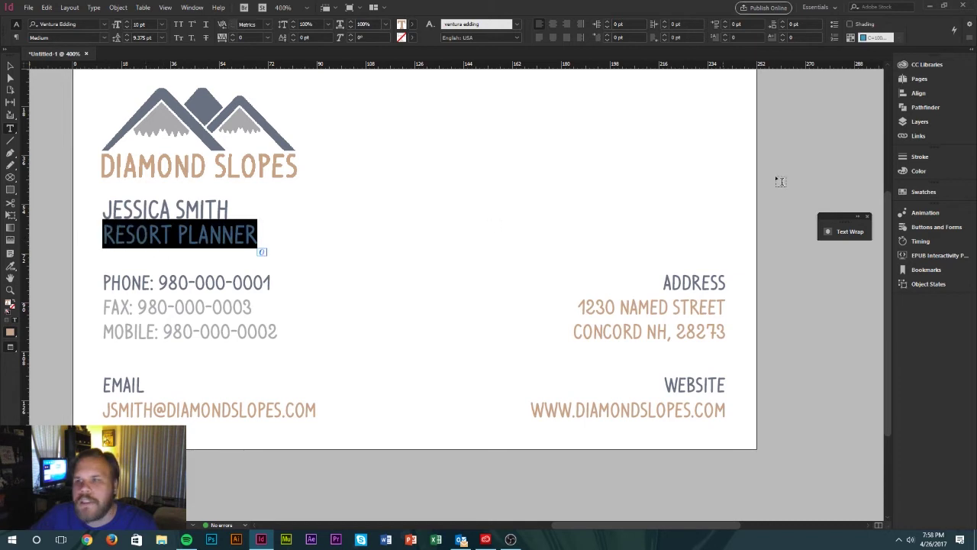
{"action": "left_click", "coordinate": [925, 65]}
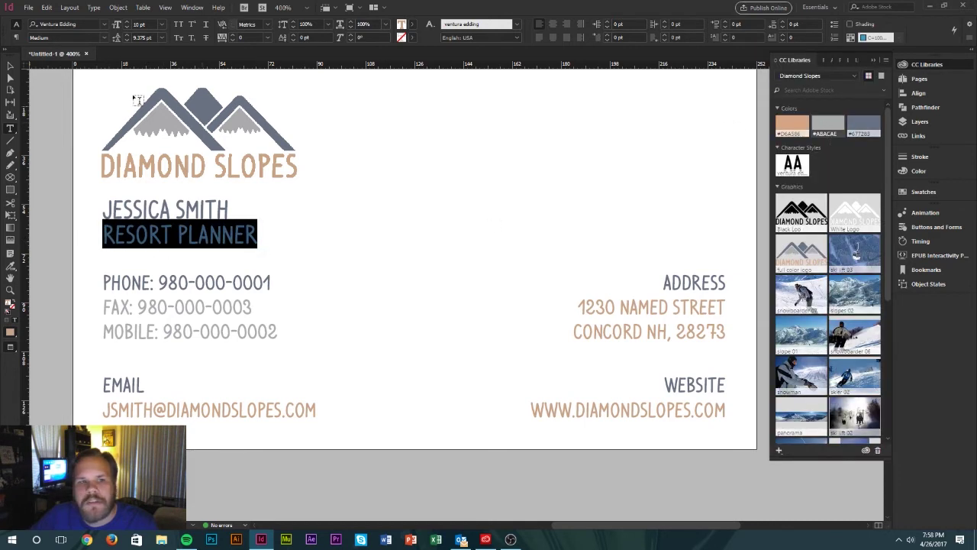
{"action": "left_click", "coordinate": [10, 67]}
{"action": "double_click", "coordinate": [275, 234]}
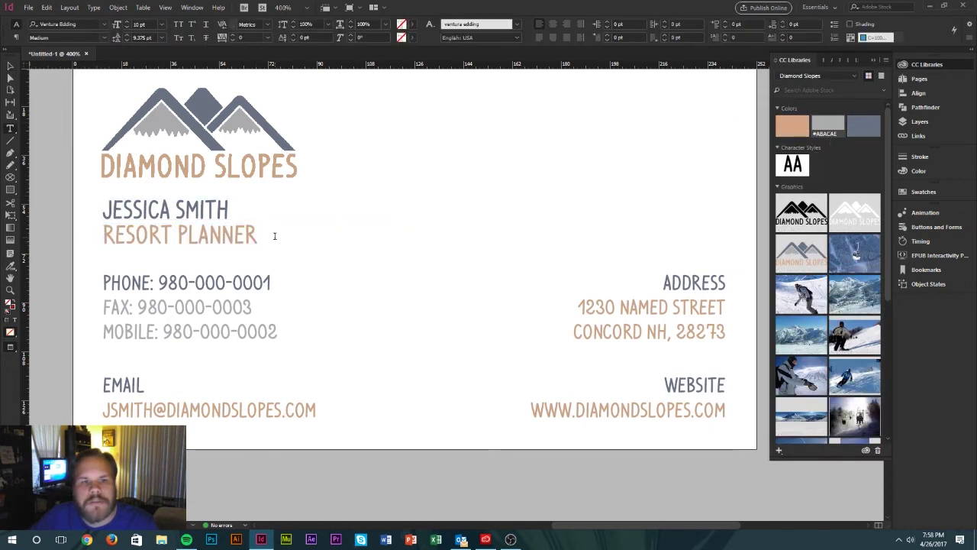
{"action": "left_click_drag", "start_coordinate": [297, 240], "coordinate": [26, 233]}
{"action": "left_click", "coordinate": [858, 130]}
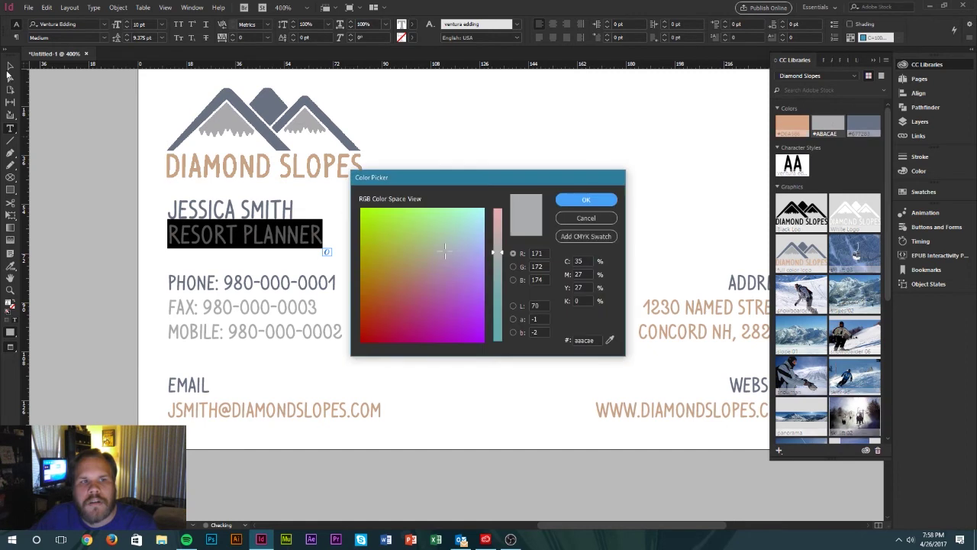
{"action": "left_click", "coordinate": [578, 199]}
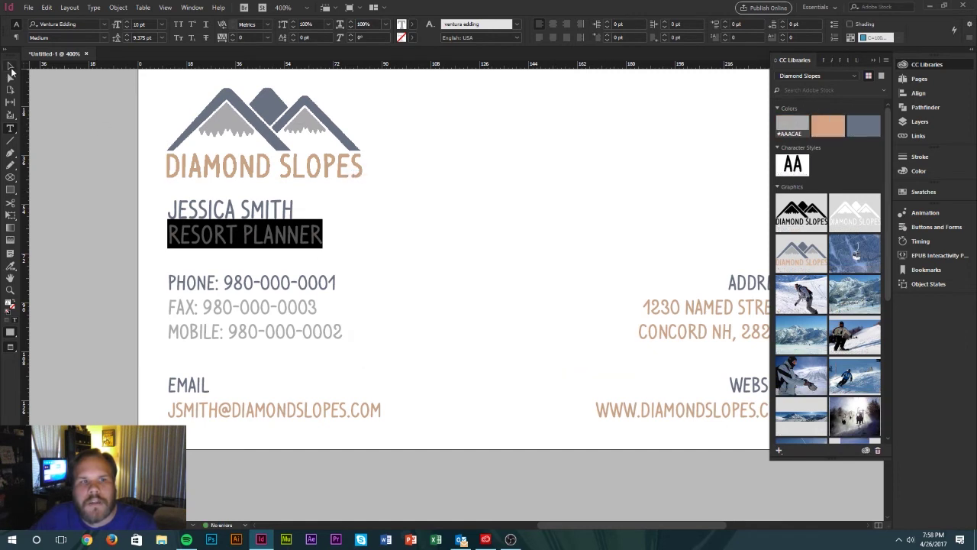
{"action": "left_click", "coordinate": [10, 69]}
{"action": "left_click", "coordinate": [527, 205]}
{"action": "left_click_drag", "start_coordinate": [601, 240], "coordinate": [518, 219]}
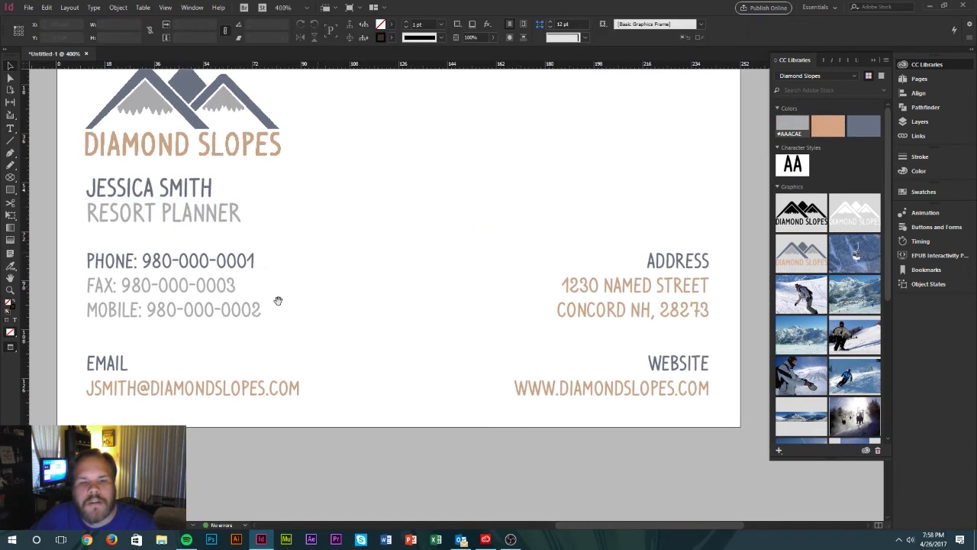
- Give the FAX and MOBILE lines the dark slate #677283 swatch used by PHONE
{"action": "double_click", "coordinate": [231, 288]}
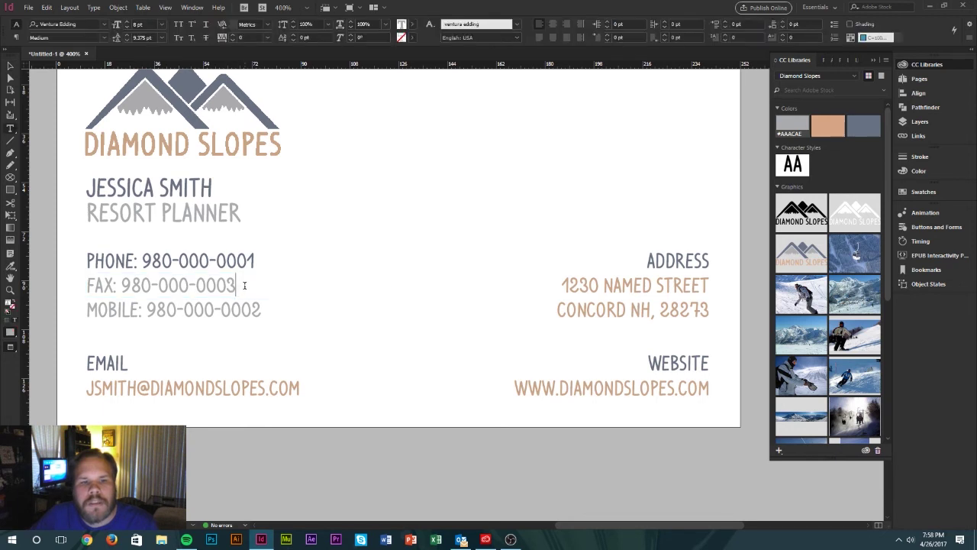
{"action": "left_click_drag", "start_coordinate": [240, 282], "coordinate": [67, 273]}
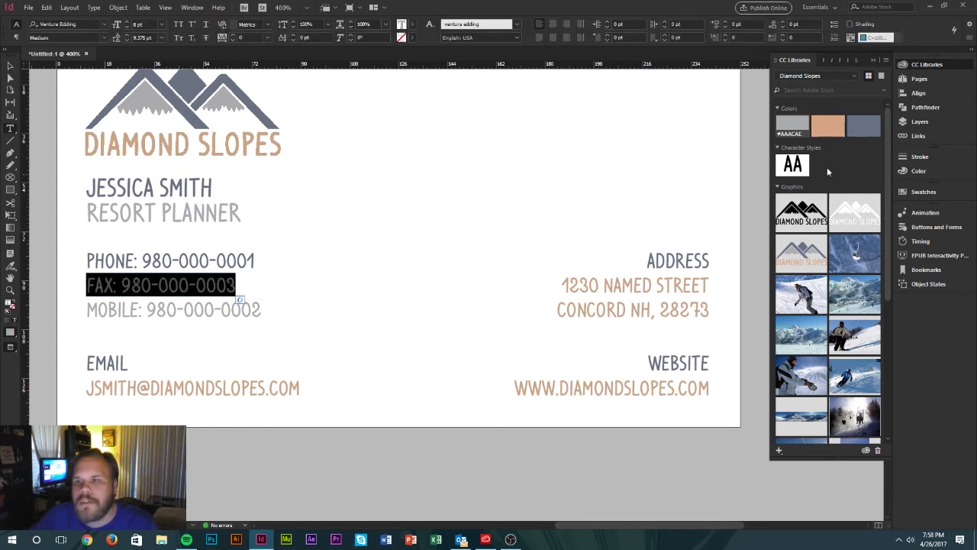
{"action": "triple_click", "coordinate": [250, 307]}
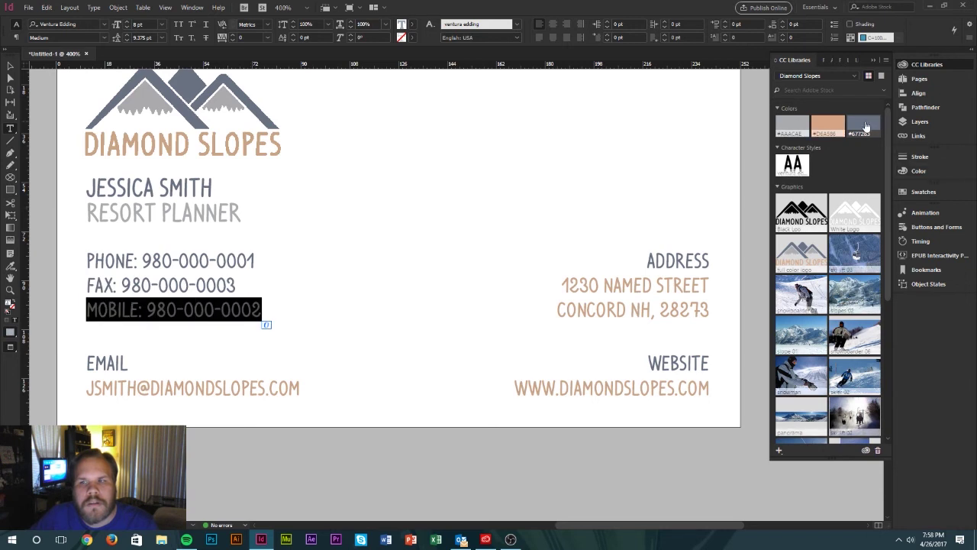
{"action": "left_click", "coordinate": [11, 66]}
{"action": "left_click", "coordinate": [375, 190]}
- Zoom out to 300%, restore guides and frame edges, recentre the card, and collapse CC Libraries
{"action": "scroll", "coordinate": [623, 240], "scroll_direction": "up", "scroll_amount": 3}
{"action": "left_click", "coordinate": [622, 240]}
{"action": "key", "text": "ctrl+minus"}
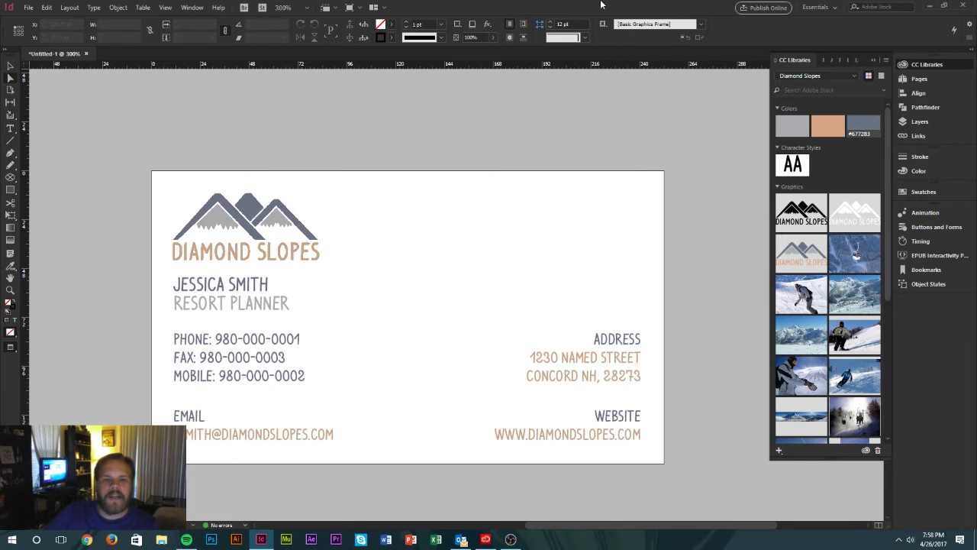
{"action": "key", "text": "w"}
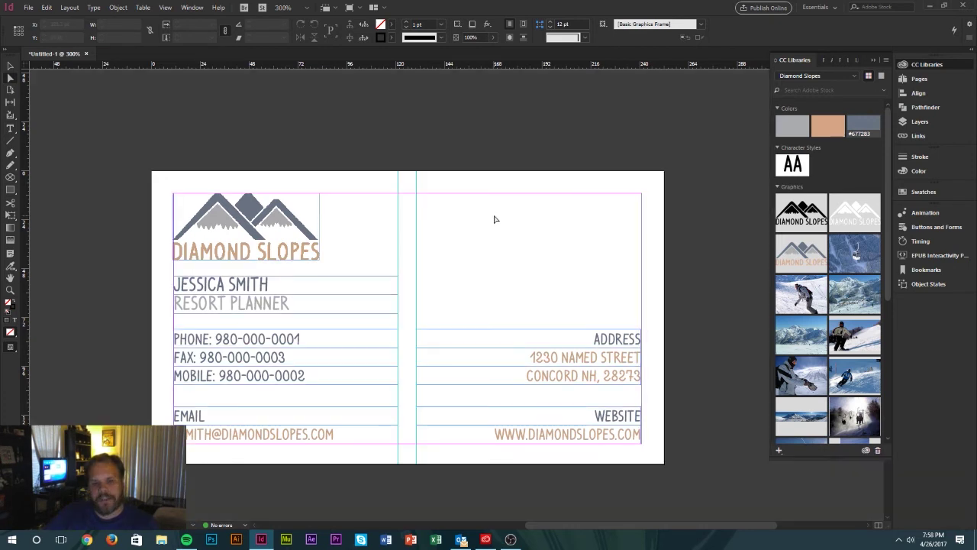
{"action": "left_click_drag", "start_coordinate": [543, 281], "coordinate": [569, 262]}
{"action": "left_click", "coordinate": [871, 61]}
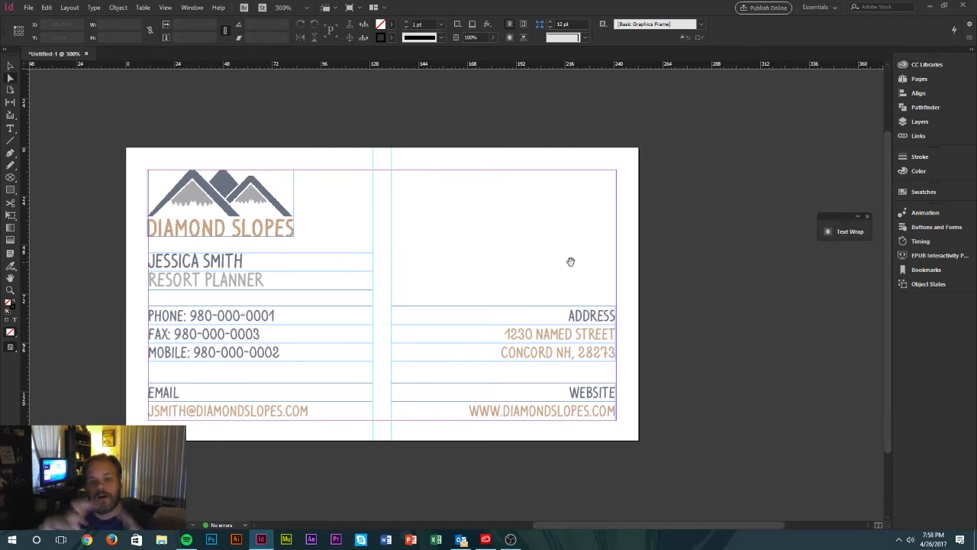